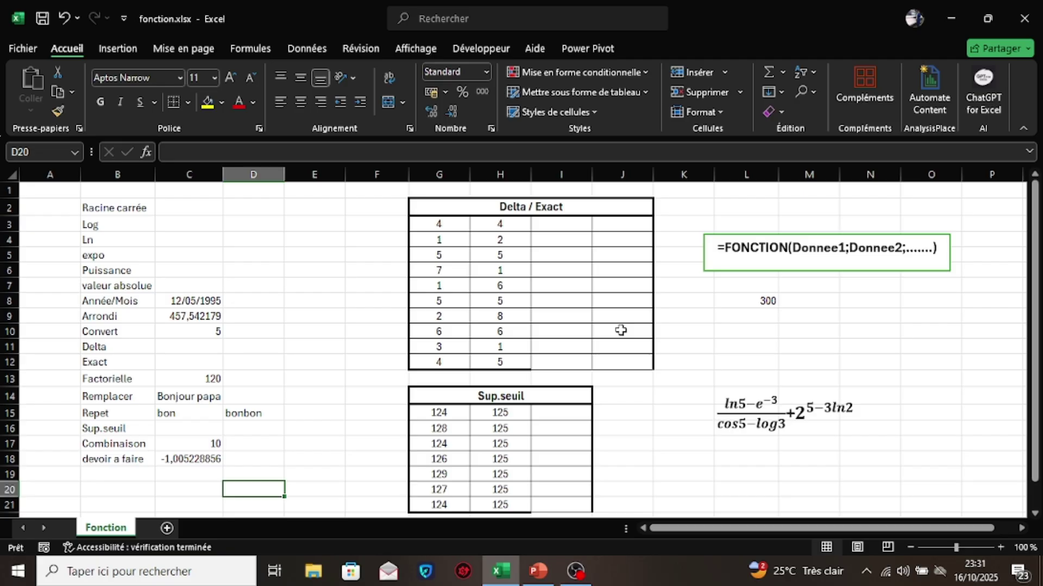
Review the general function syntax note and go through the function names listed in column B
click(720, 248)
click(728, 209)
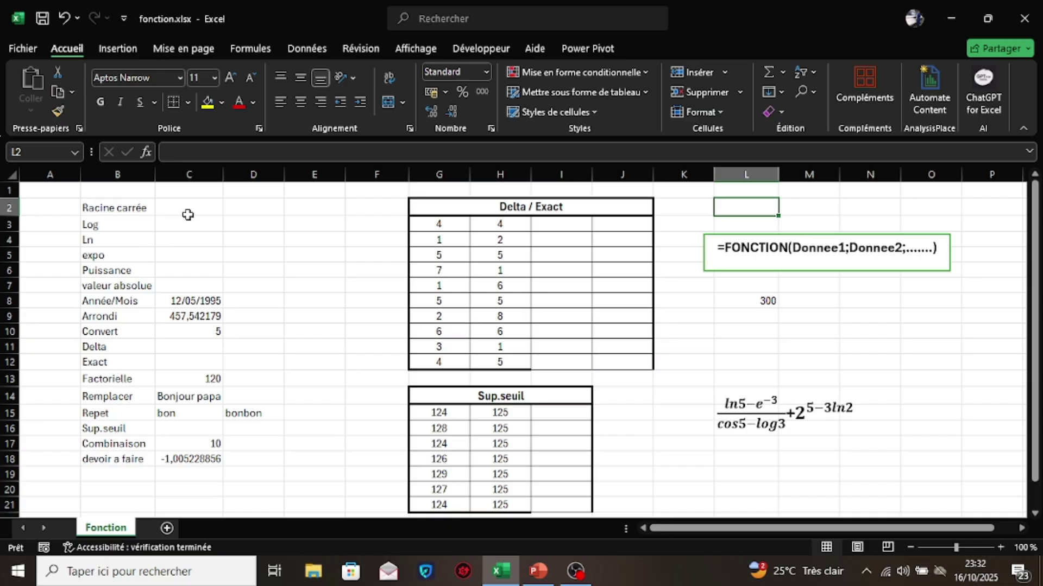
click(104, 208)
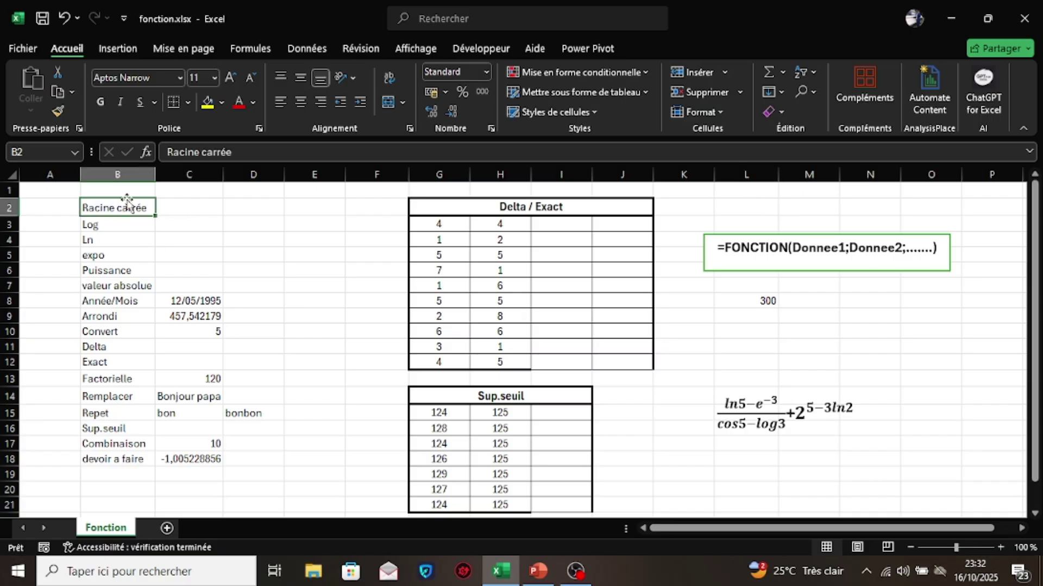
click(91, 225)
click(97, 240)
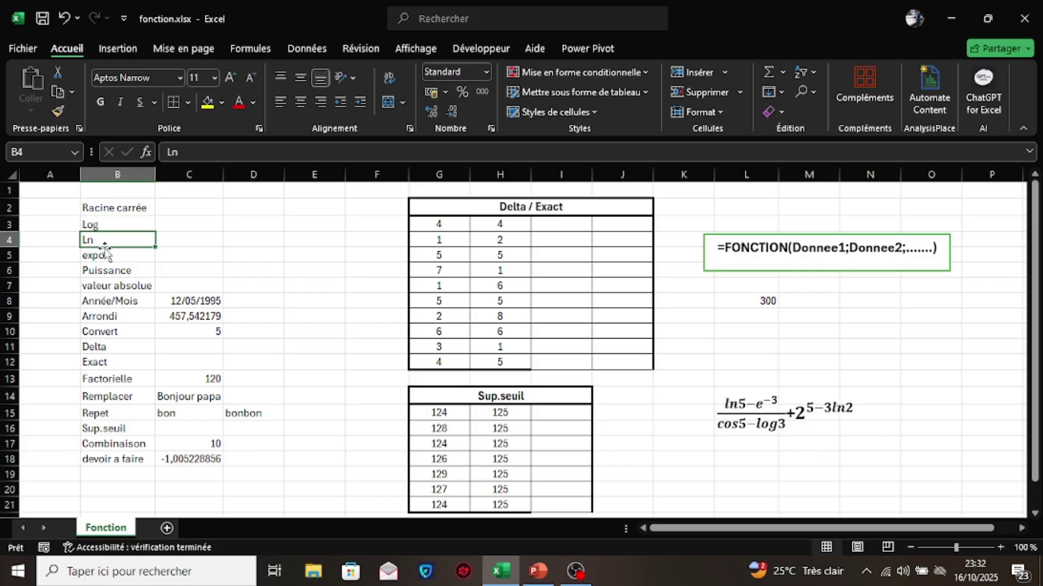
click(117, 256)
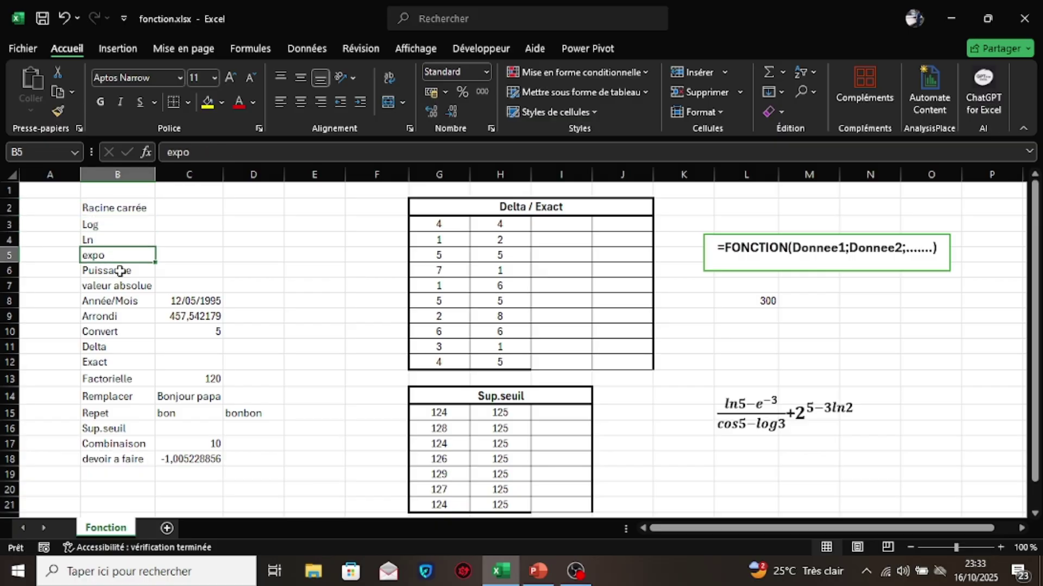
click(119, 271)
click(123, 287)
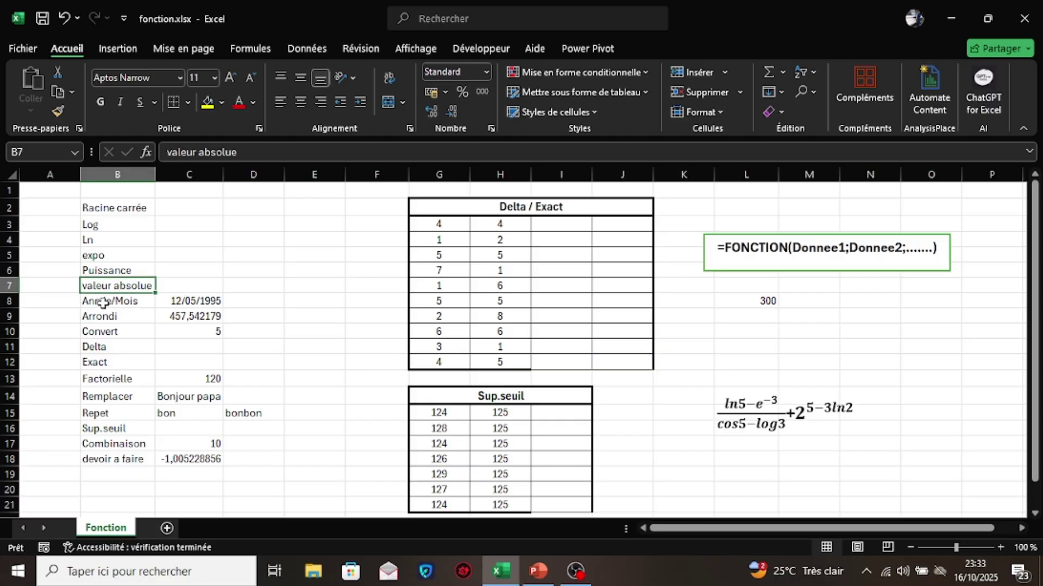
click(121, 318)
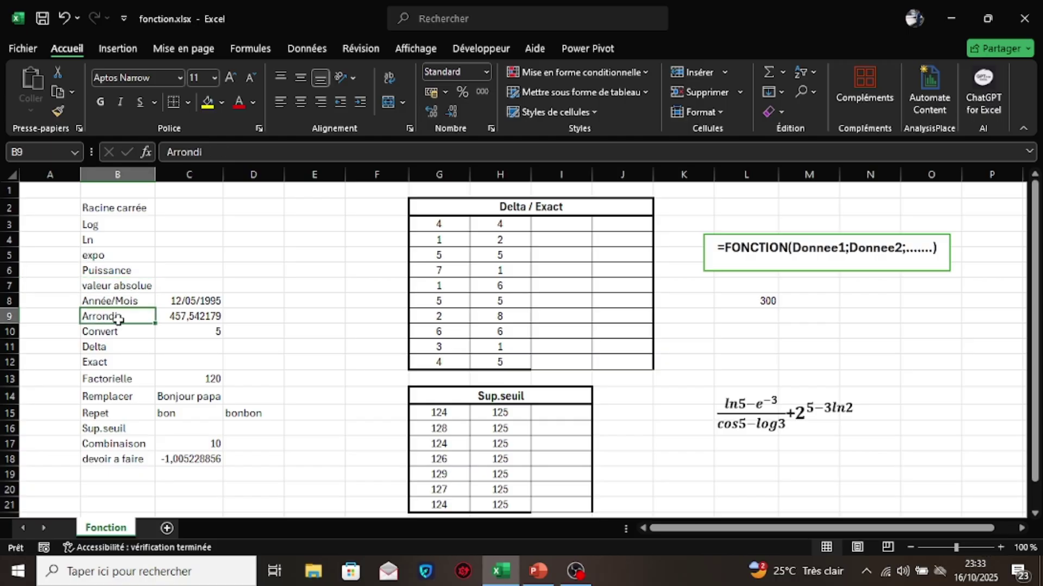
click(117, 333)
click(106, 352)
click(108, 362)
click(108, 380)
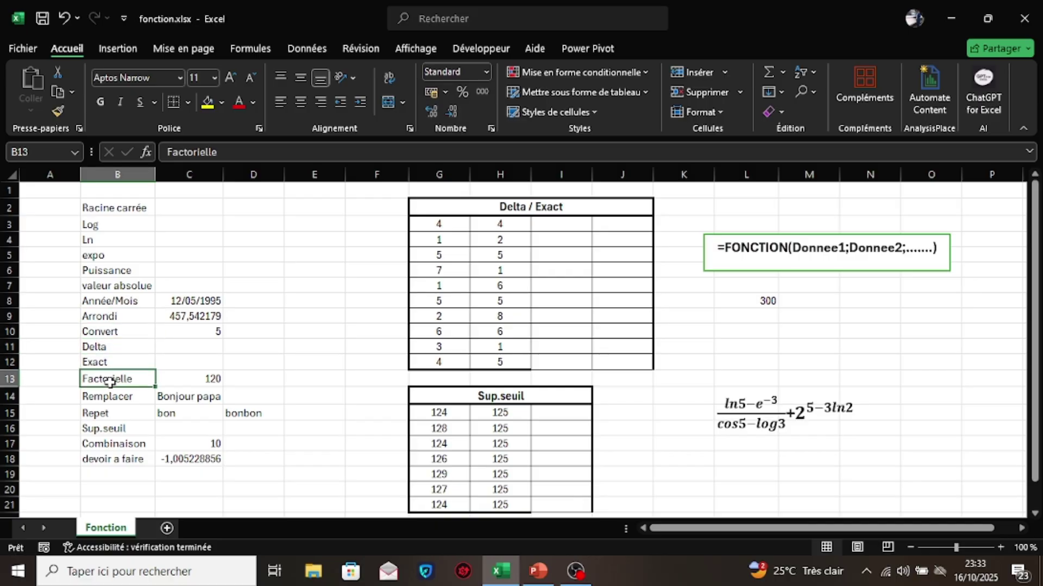
click(114, 400)
drag(115, 430, 114, 417)
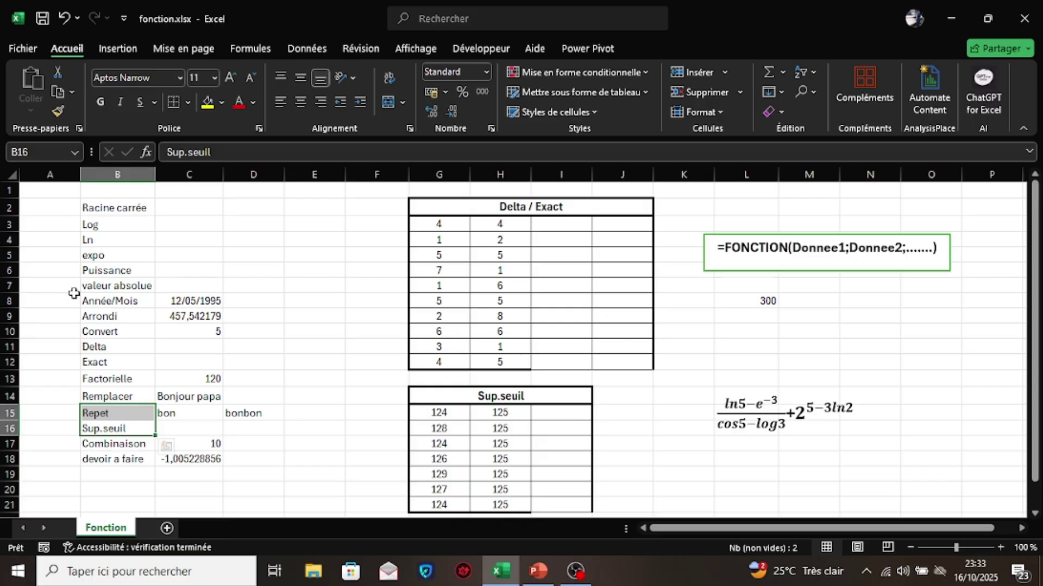
click(112, 334)
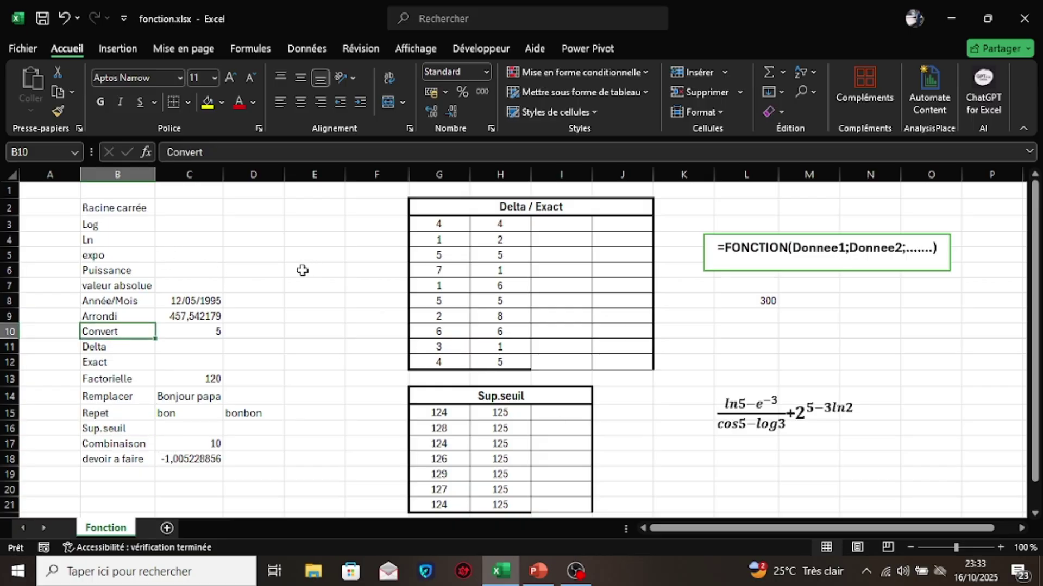
Calculate the square root of 16 in cell C2, beside Racine carrée, with the formula =RACINE(16)
click(185, 205)
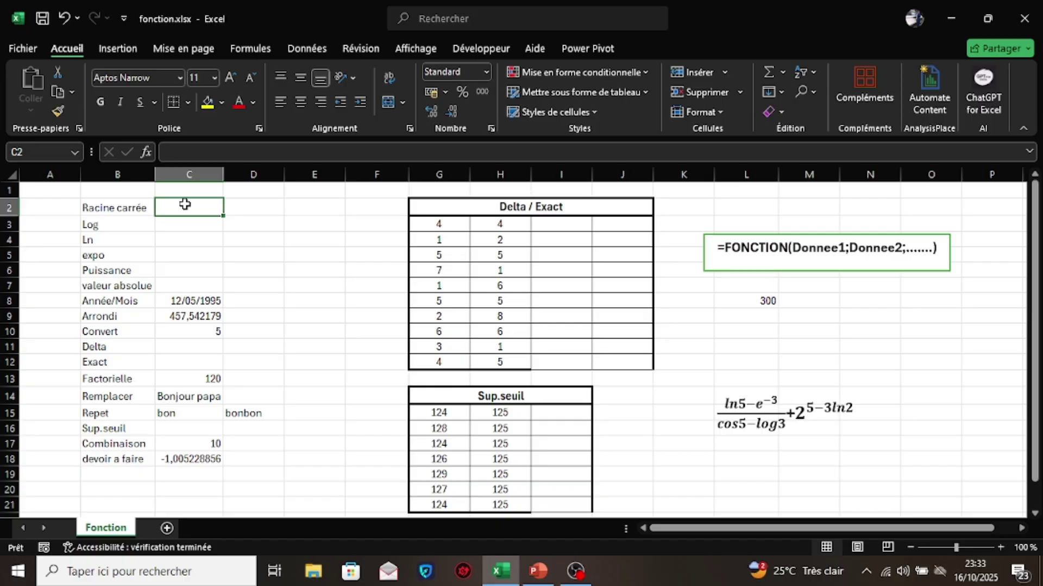
text(=)
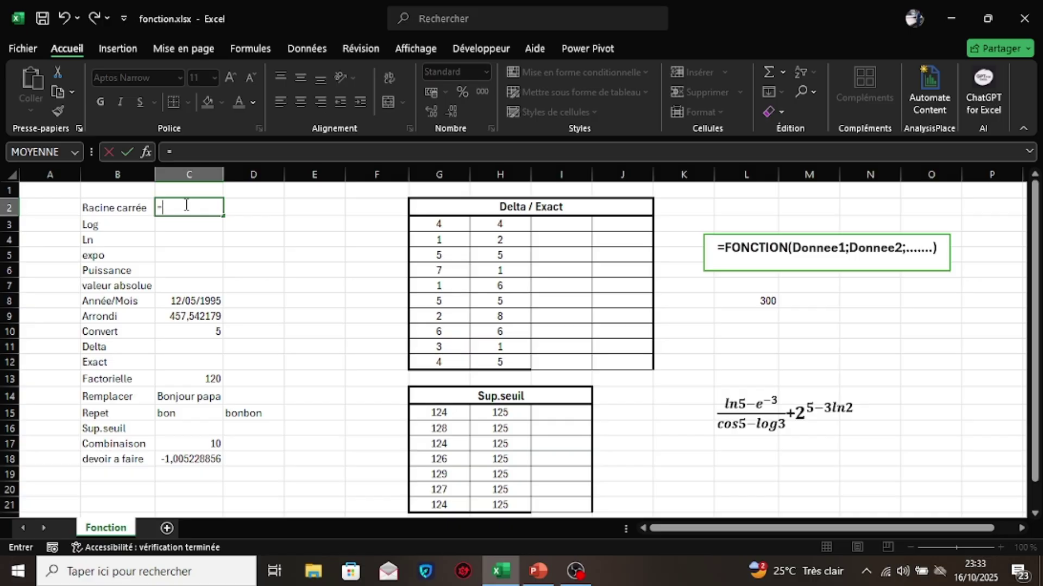
text(ra)
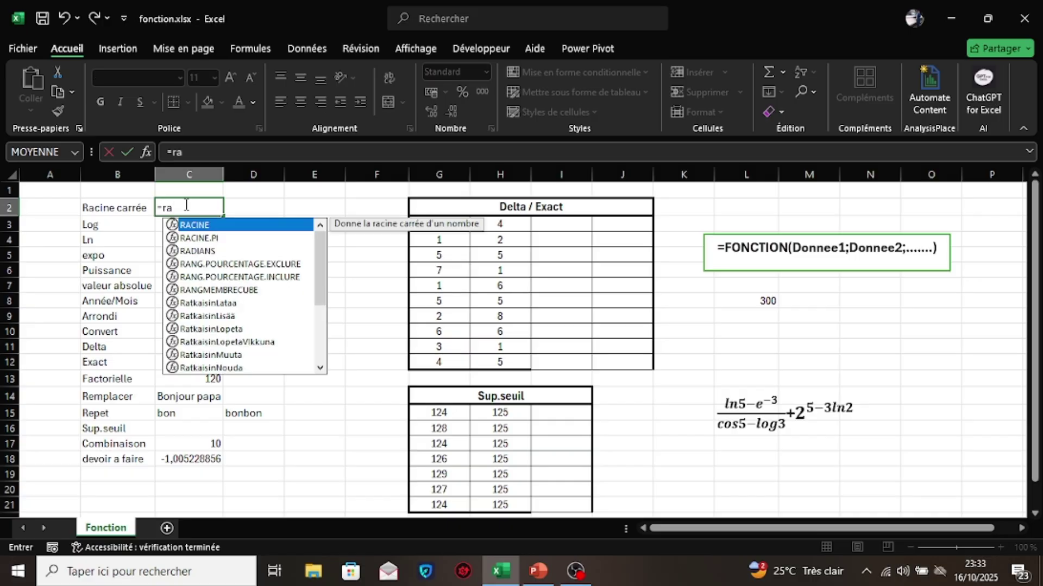
double_click(205, 224)
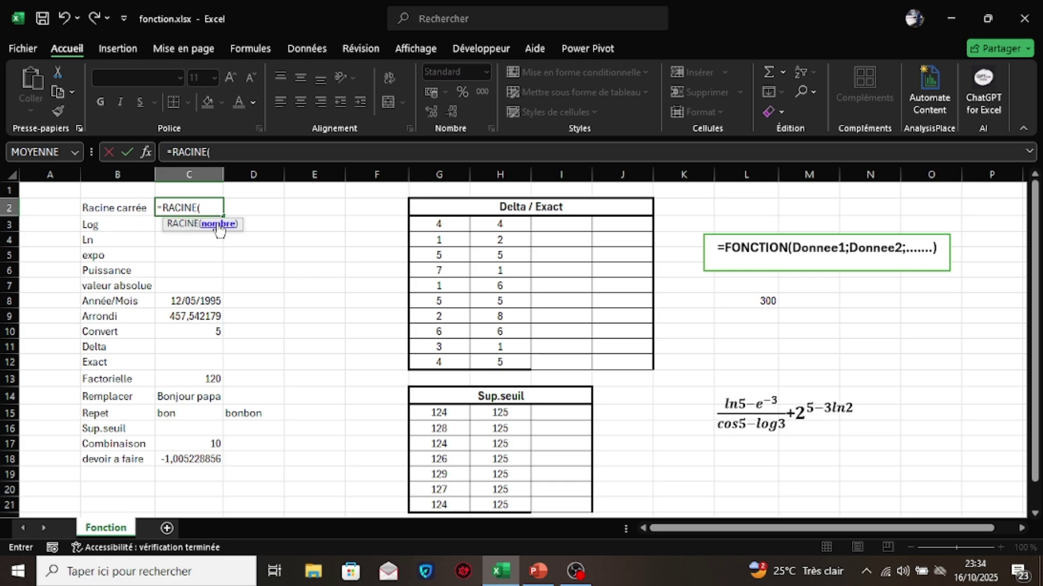
text(16)
text())
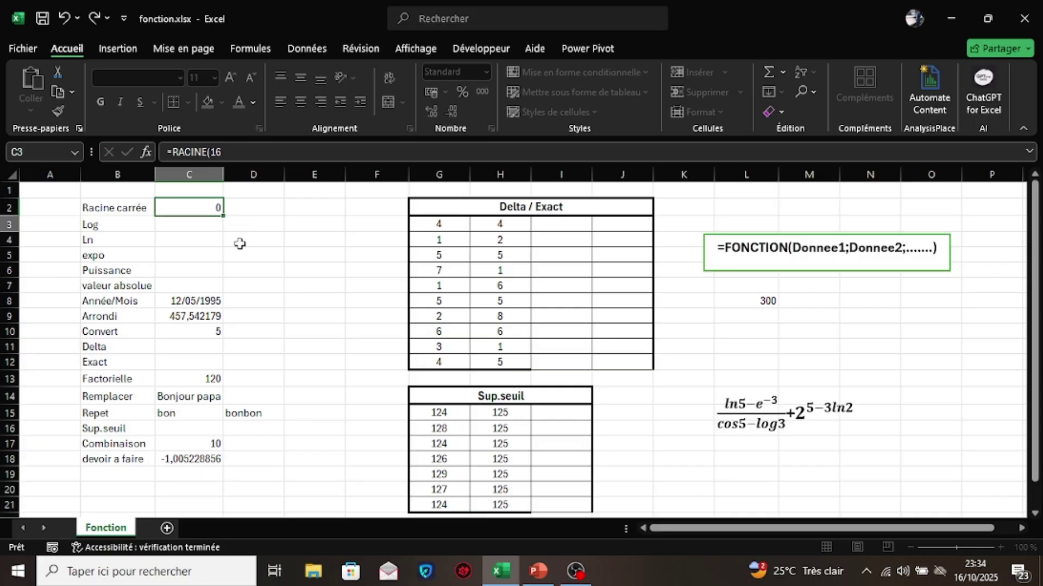
key(Return)
click(190, 204)
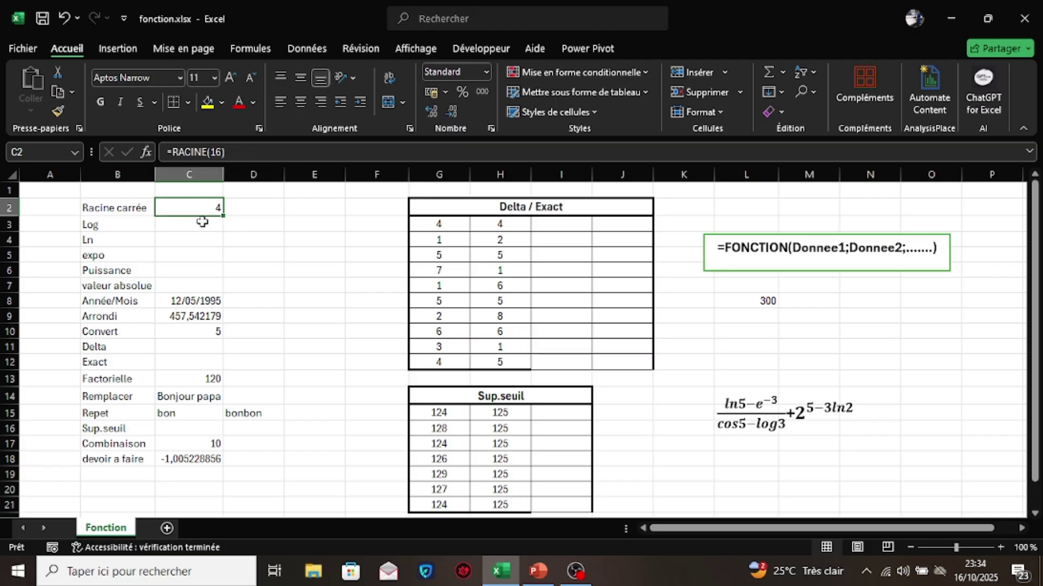
Calculate the base-10 logarithm of 1000 in cell C3, beside Log, using the LOG function with arguments 1000;10
click(202, 222)
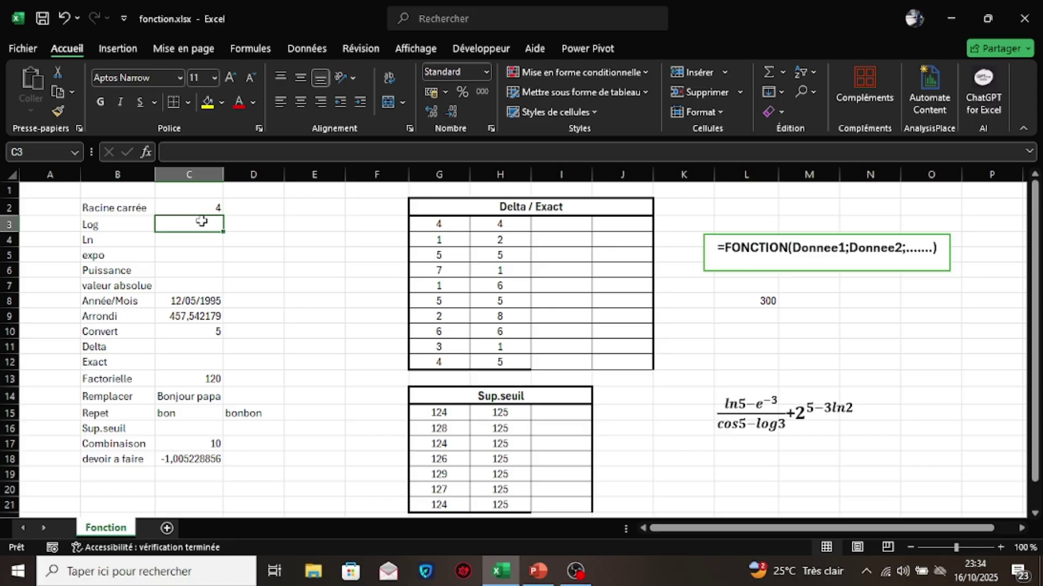
text(=lo)
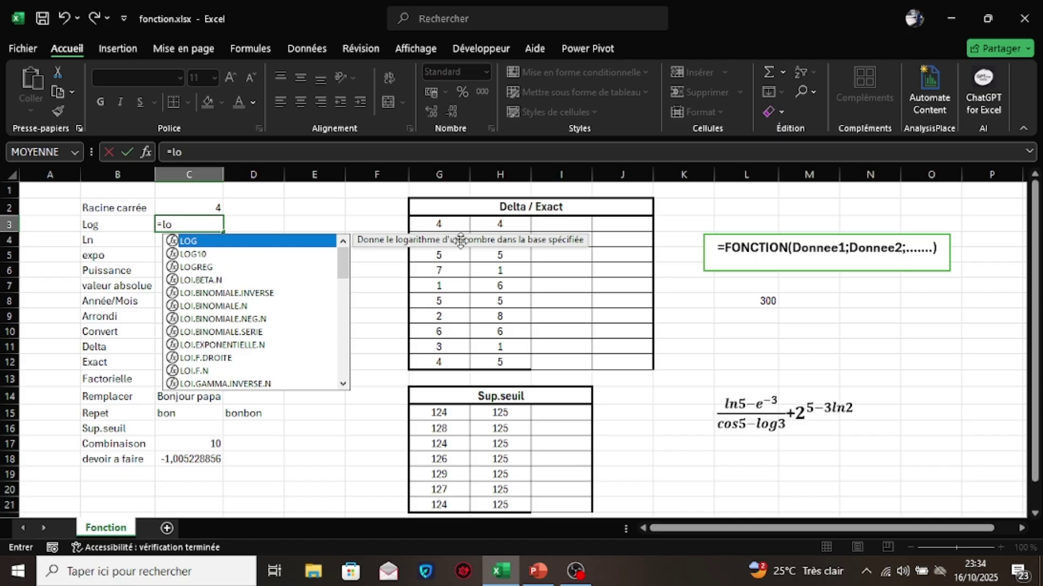
double_click(217, 240)
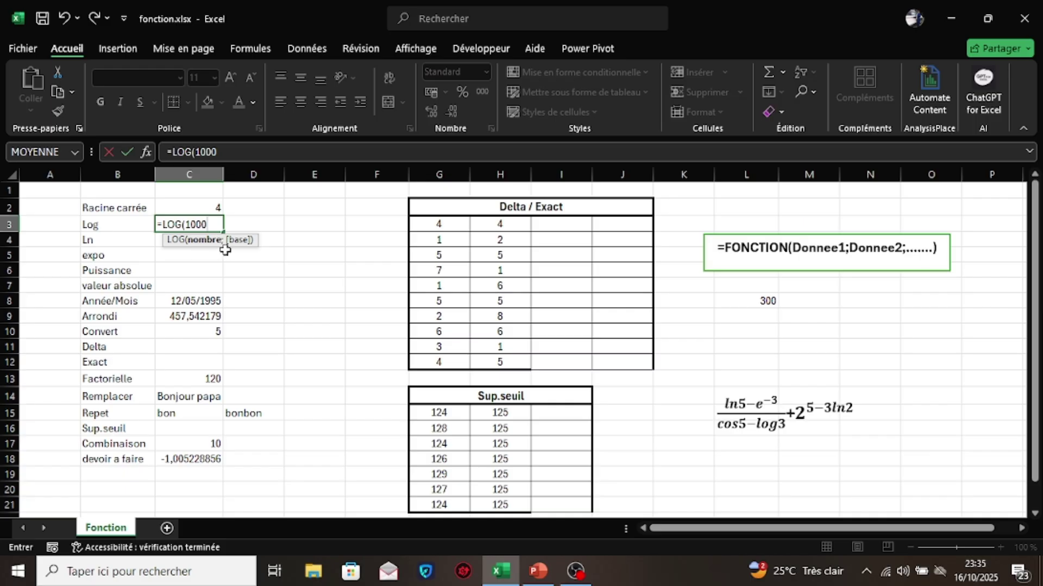
text(;10)
key(Return)
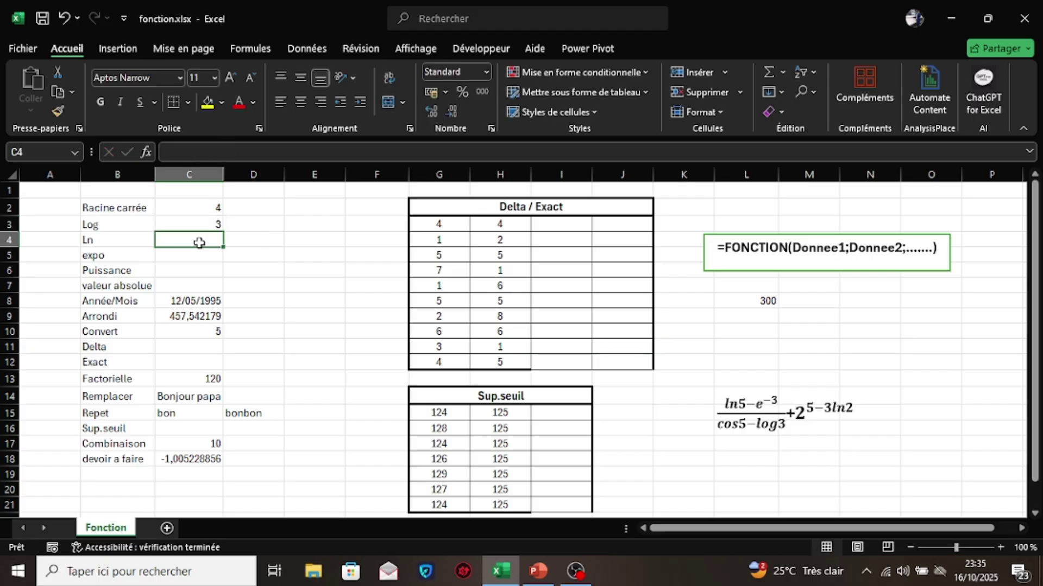
Calculate the natural logarithm of 1 in cell C4, beside Ln, using the LN function
text(=)
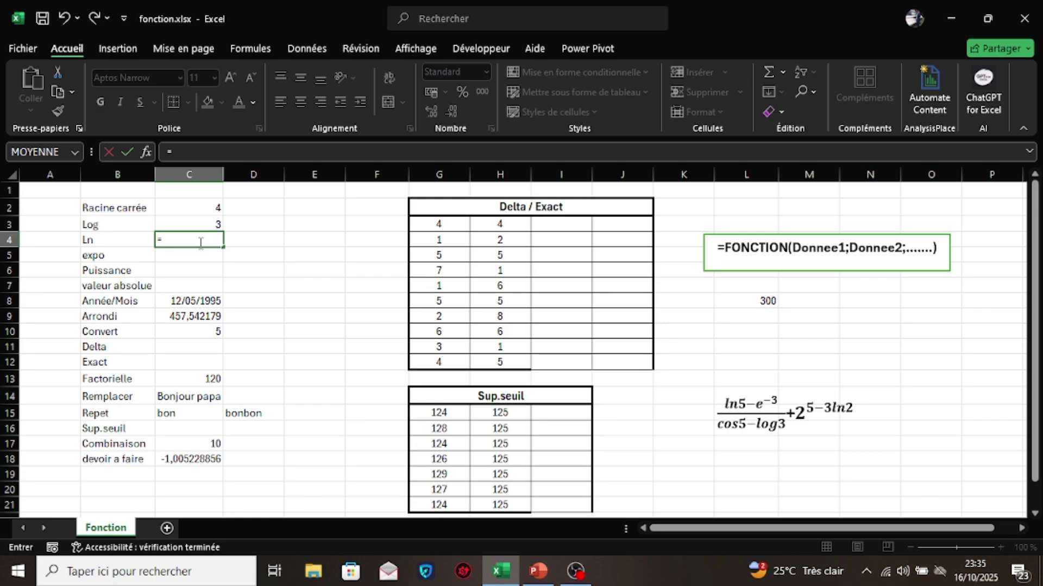
text(ln)
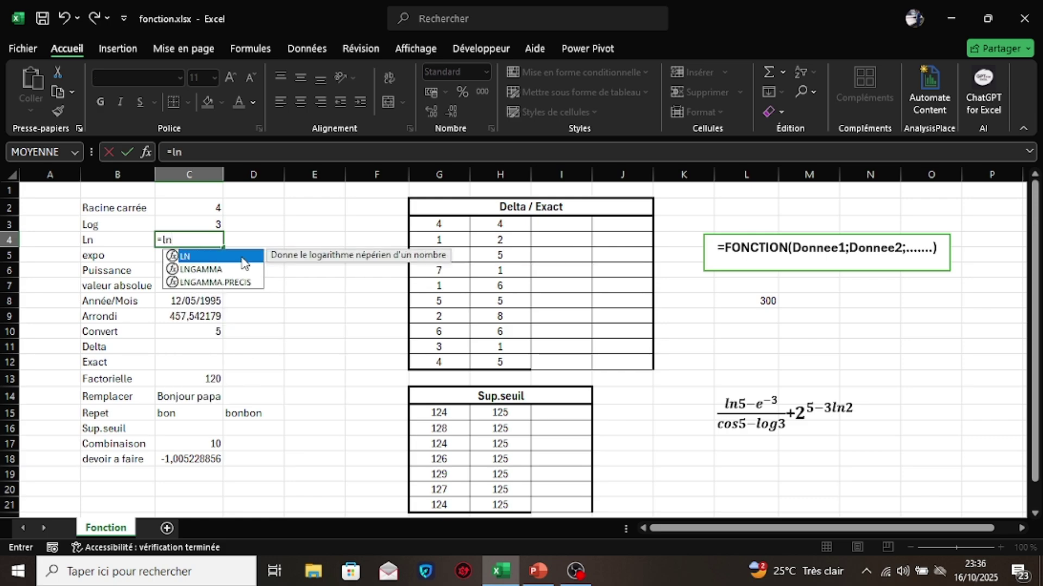
double_click(241, 256)
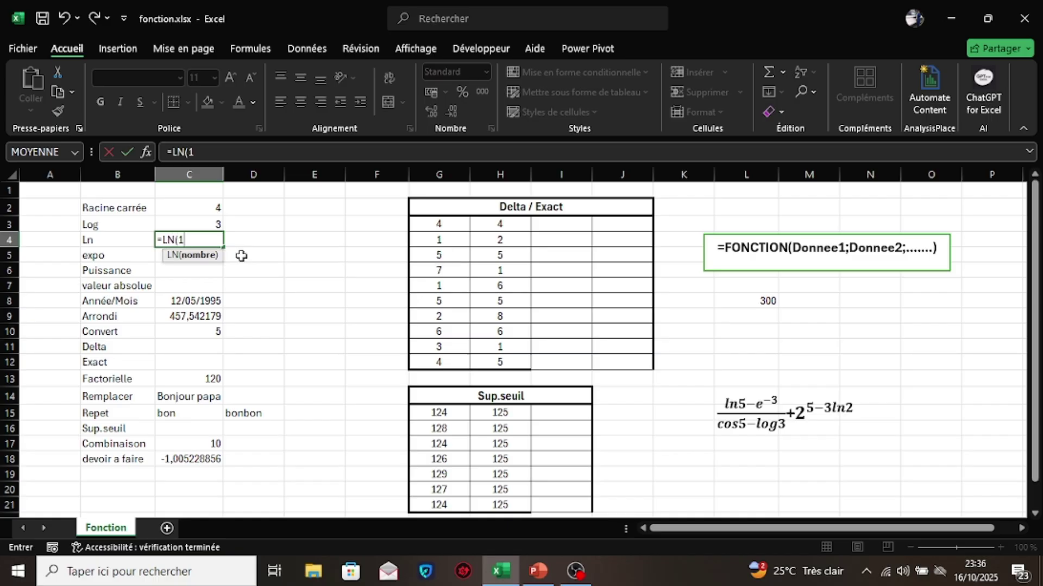
key(Return)
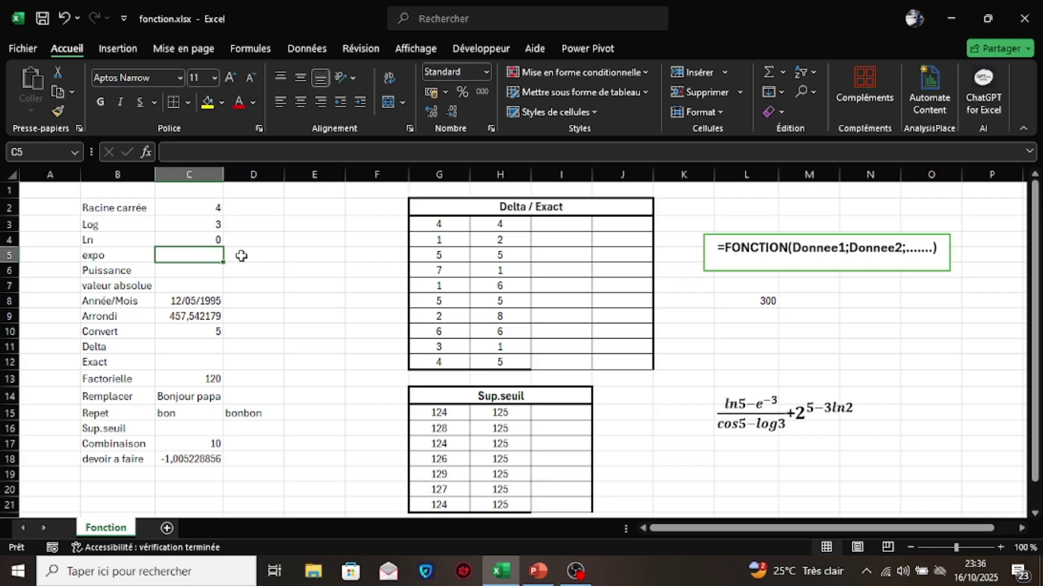
Calculate the exponential of the natural logarithm of 3 in cell C5, beside expo, with =EXP(LN(3))
text(=e)
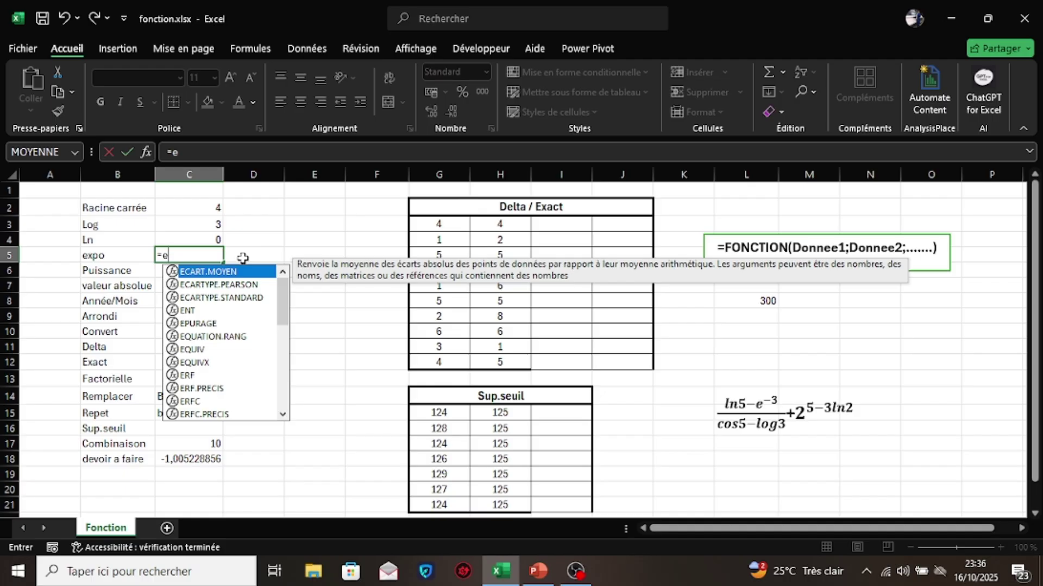
text(x)
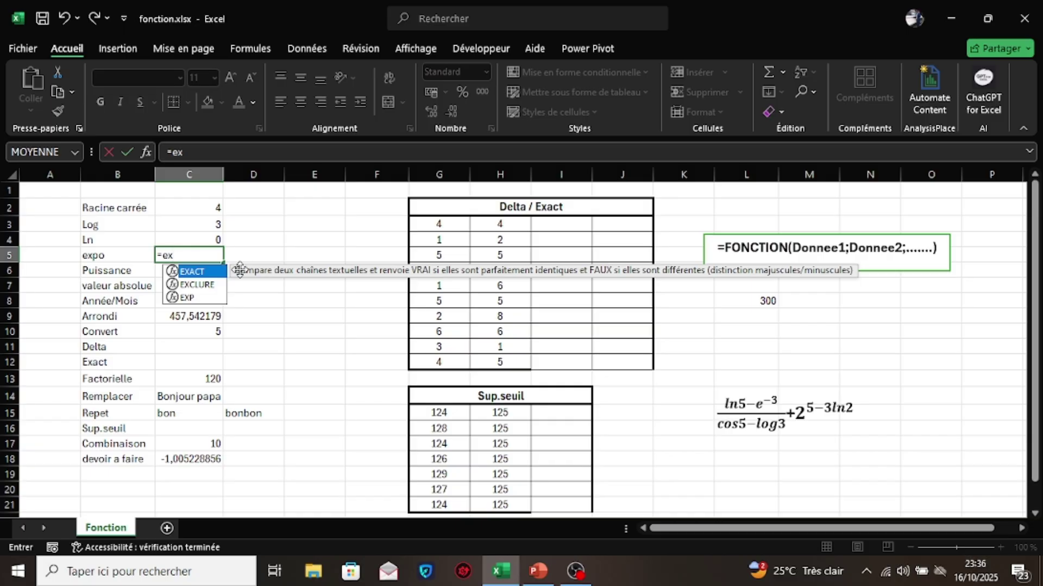
click(198, 298)
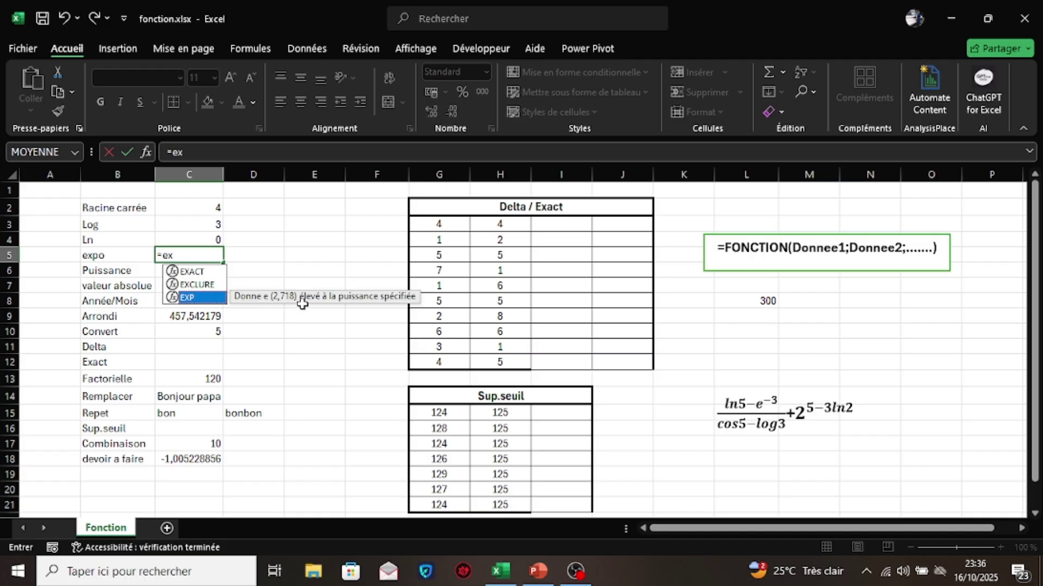
double_click(190, 298)
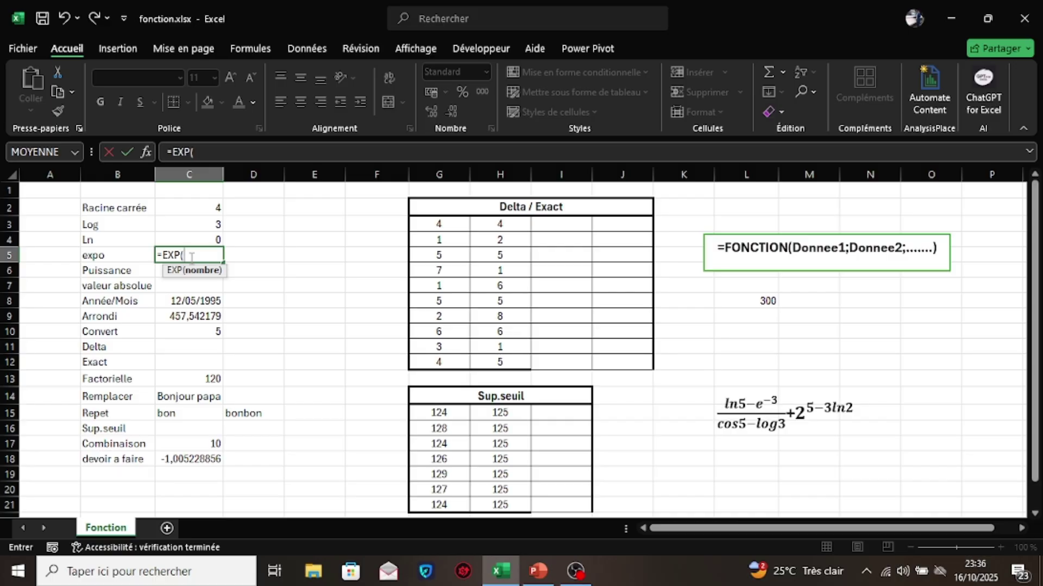
text(ln)
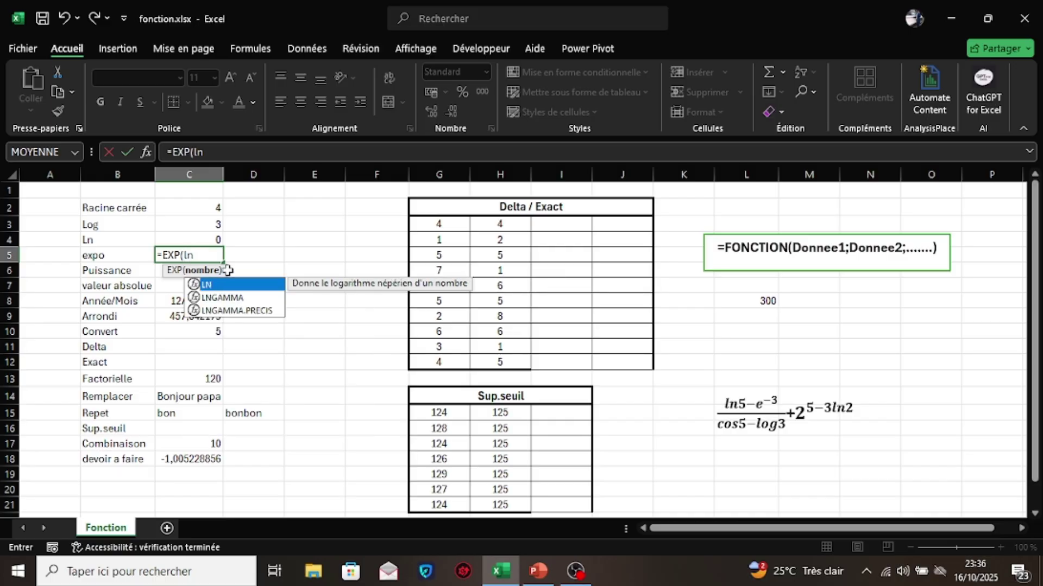
double_click(233, 285)
text(3)
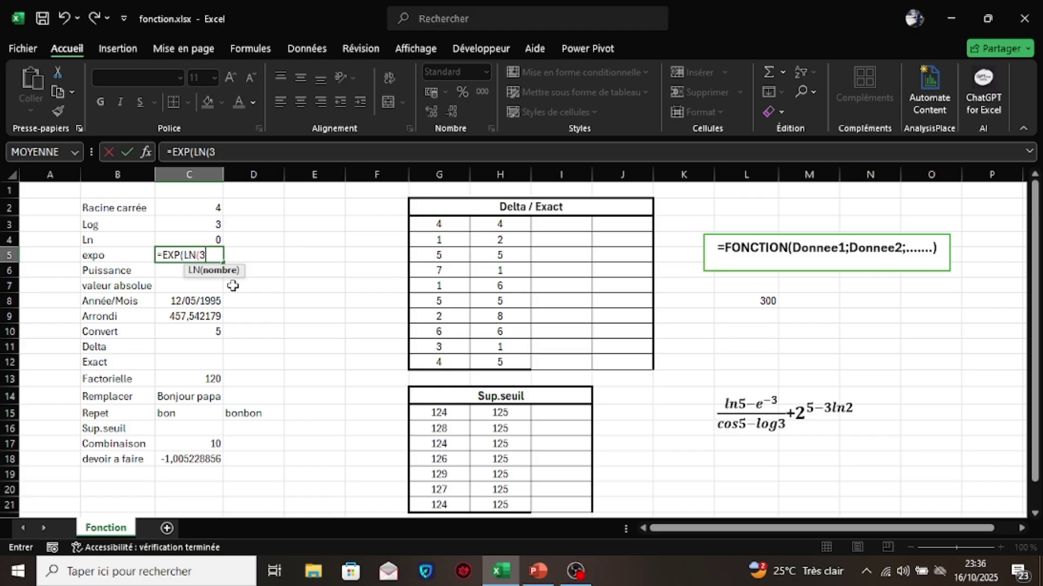
text())
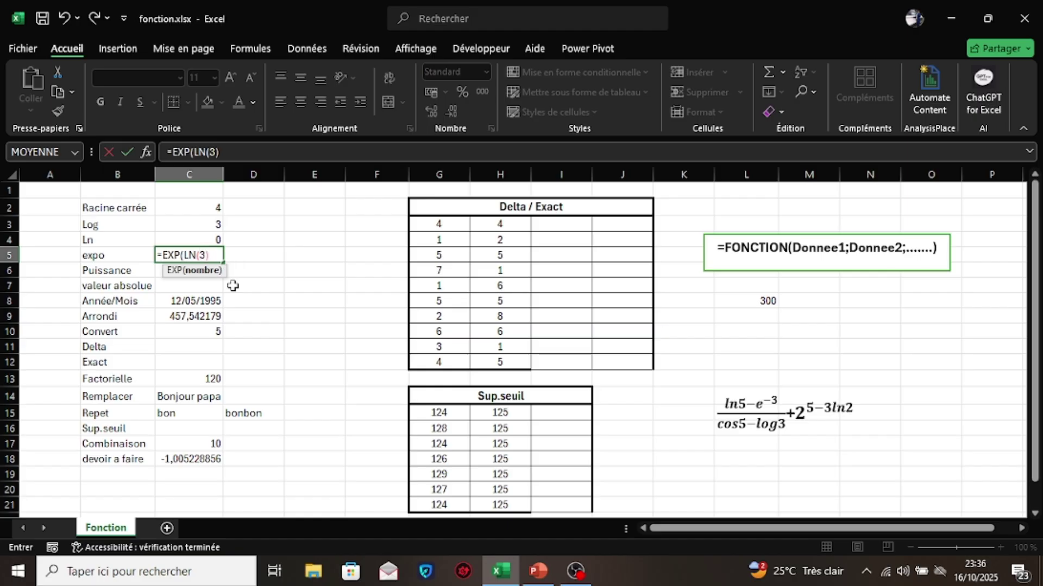
text())
key(Return)
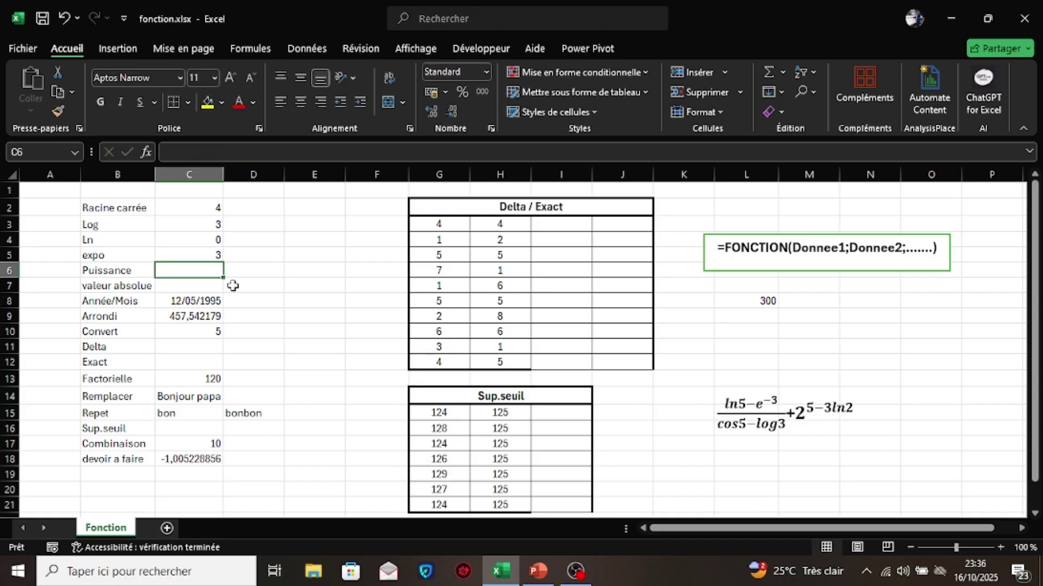
Calculate the absolute value of -9 in cell C7, beside valeur absolue, using the ABS function
click(204, 288)
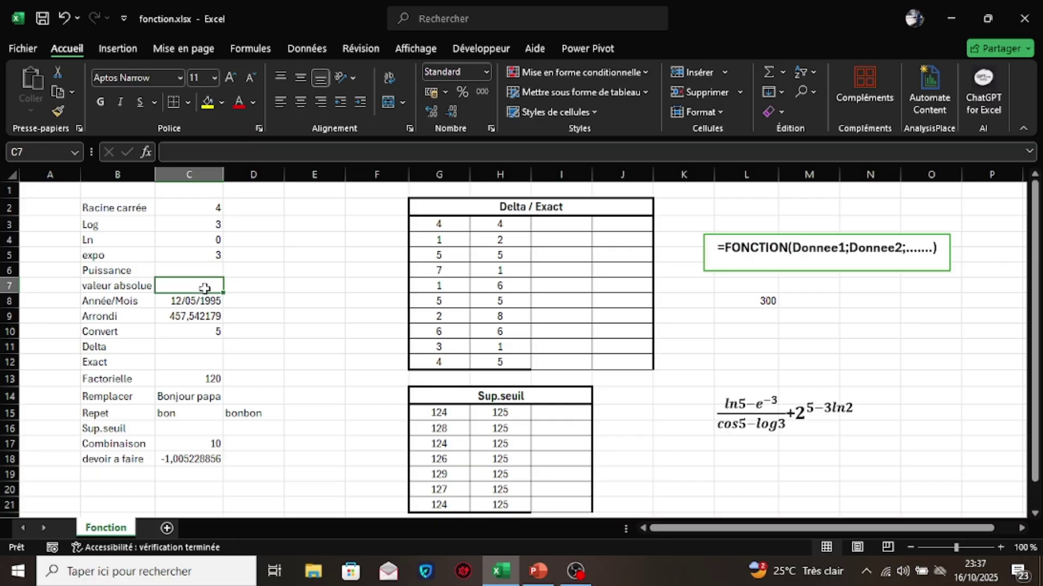
text(=)
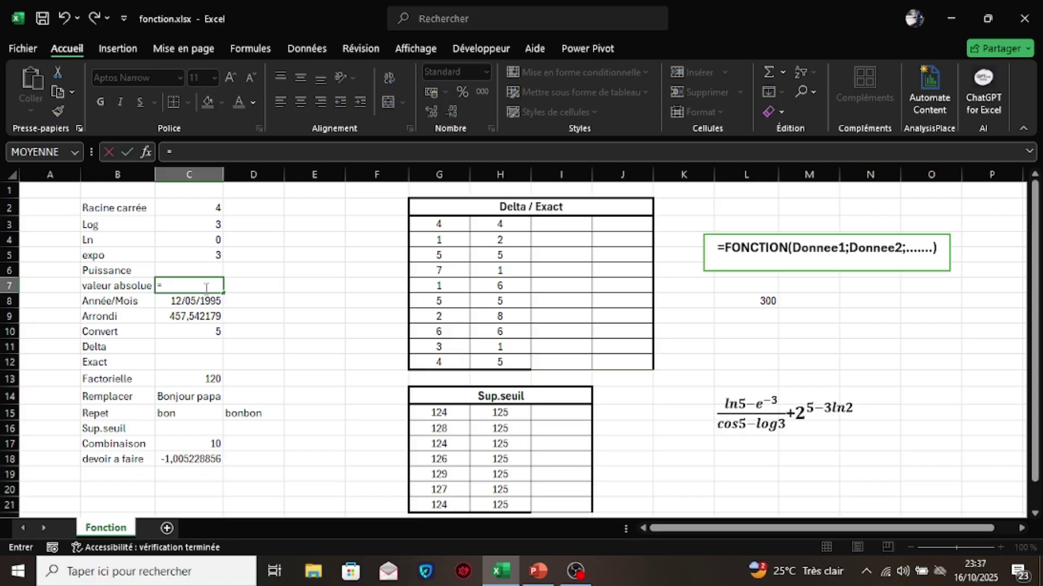
text(ab)
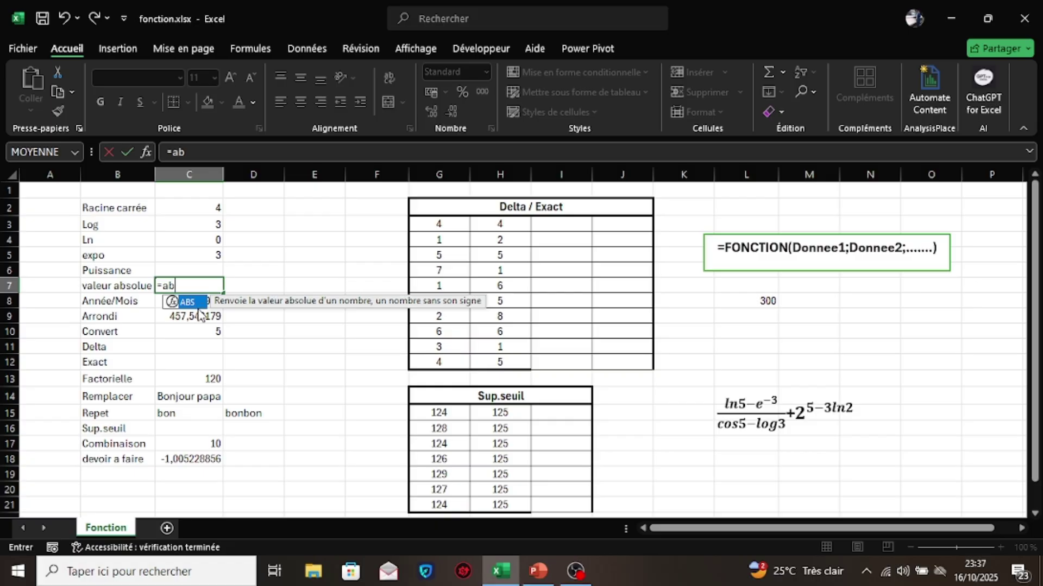
double_click(200, 309)
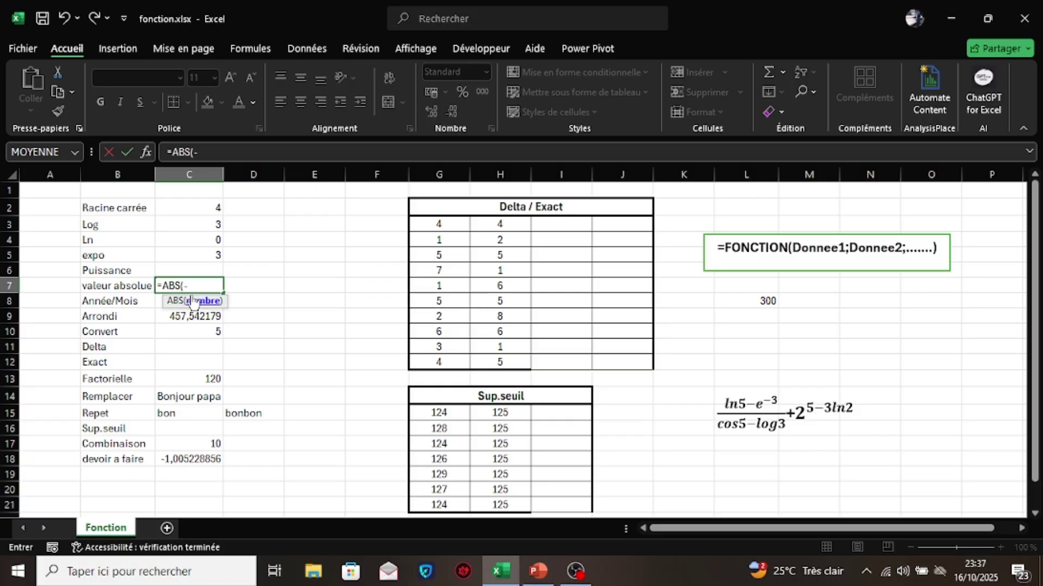
text(-9)
key(Return)
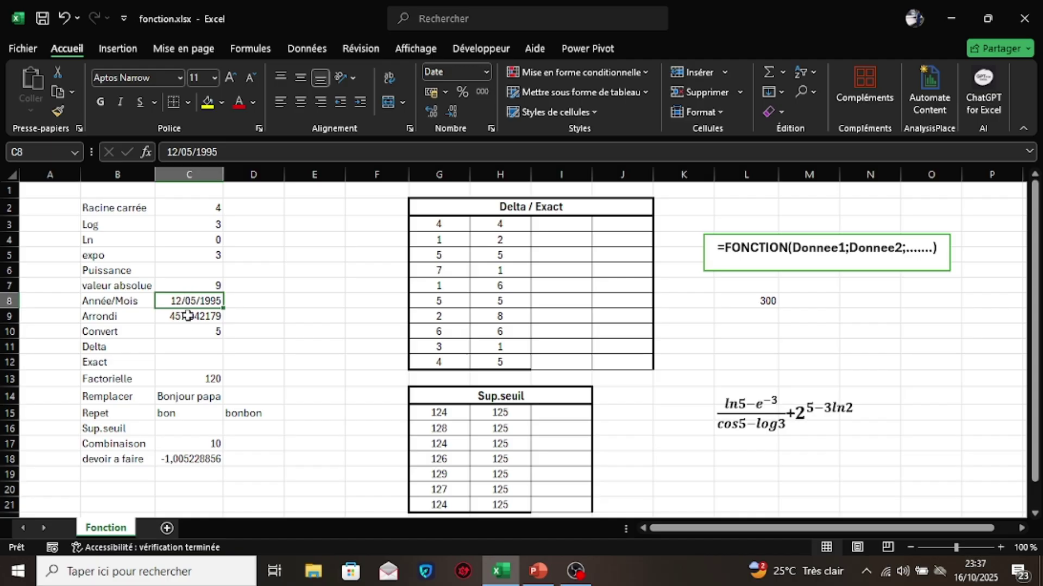
Extract the month from the date in C8 into cell D8 with the formula =MOIS(C8)
click(252, 300)
text(=)
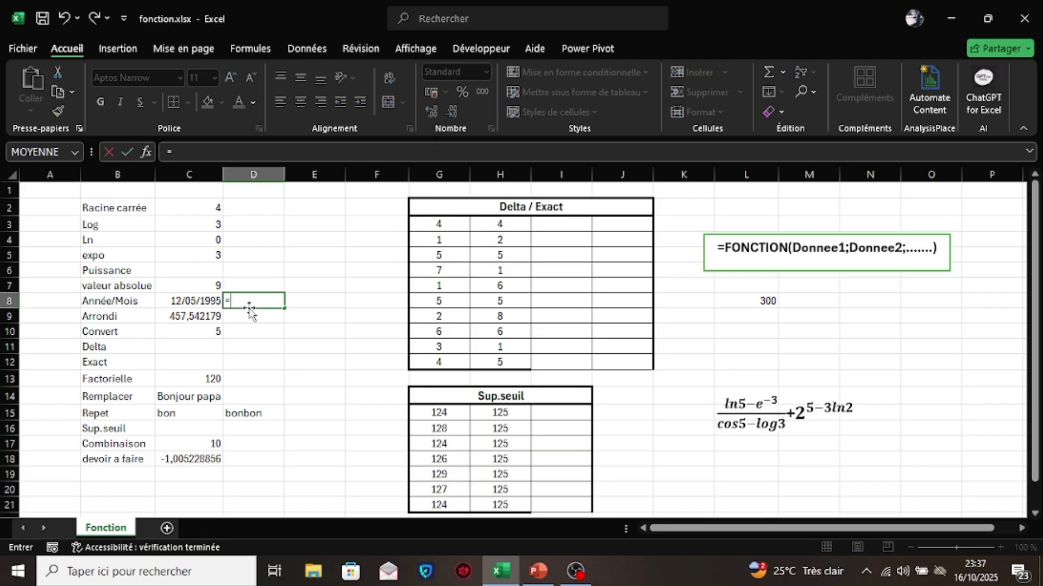
text(moi)
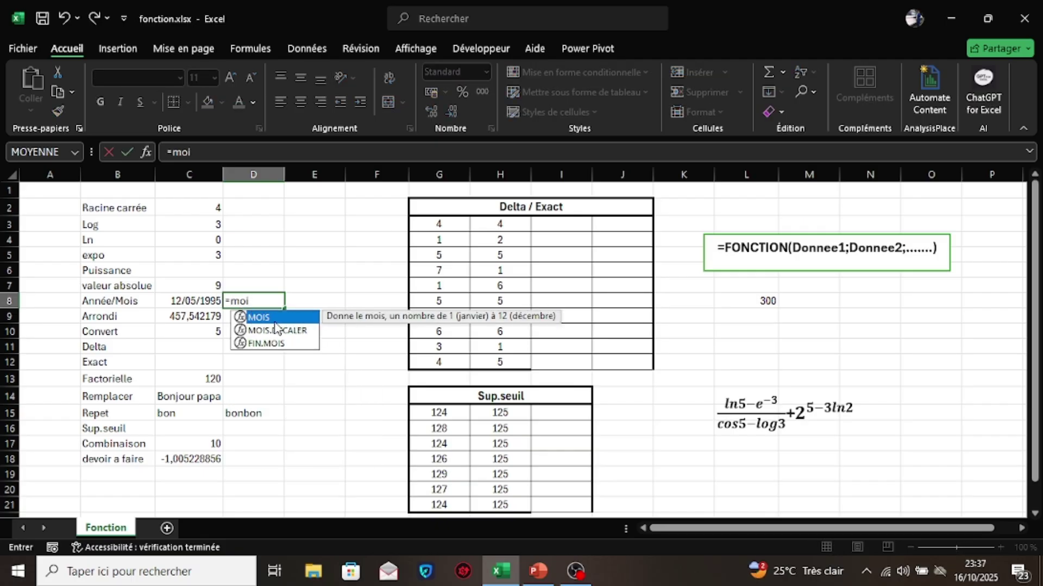
double_click(303, 320)
click(200, 304)
text())
key(Return)
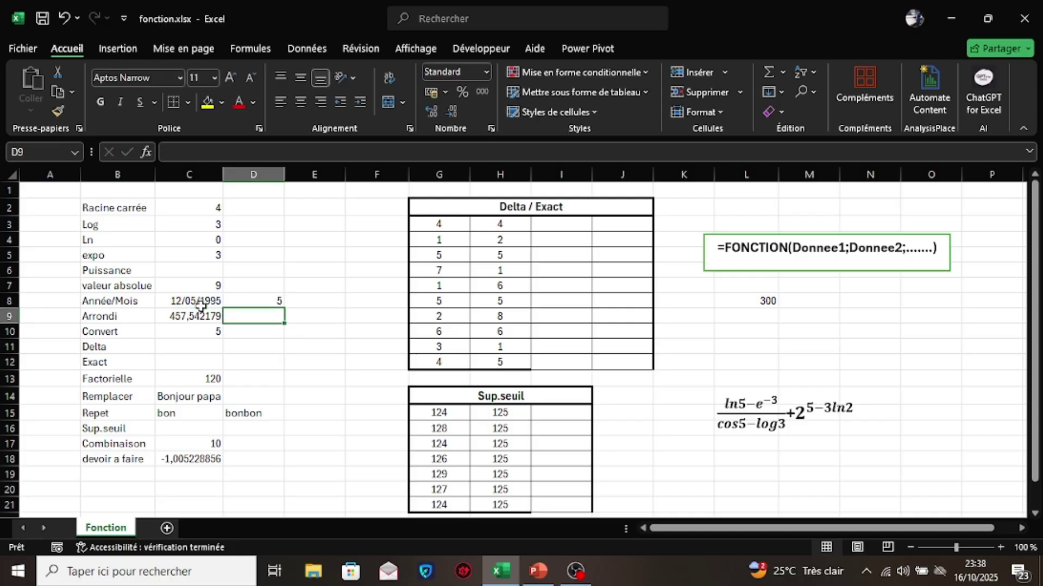
click(277, 297)
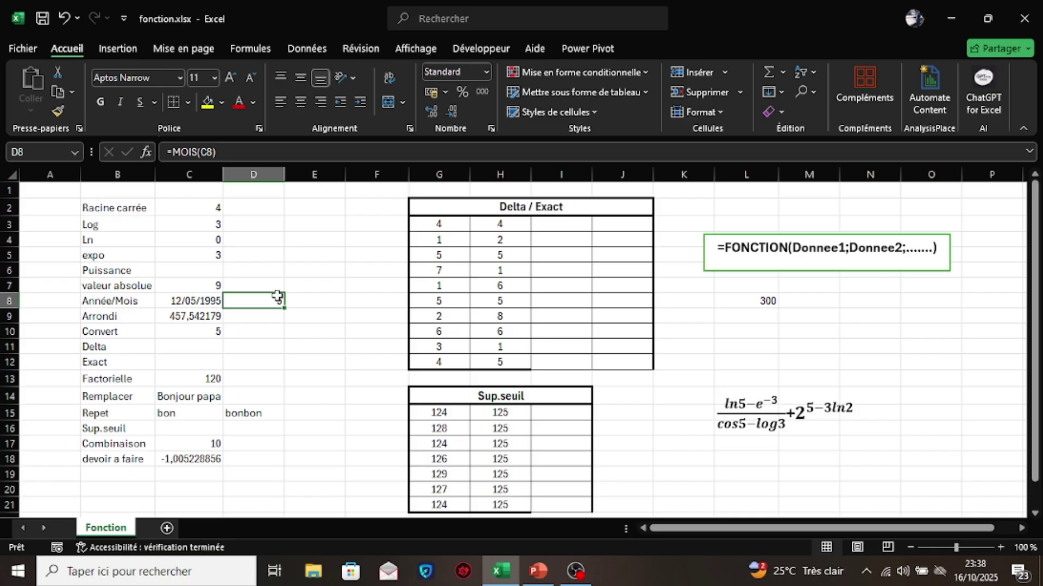
Extract the day from the date in C8 into cell E8 using the JOUR function
click(303, 300)
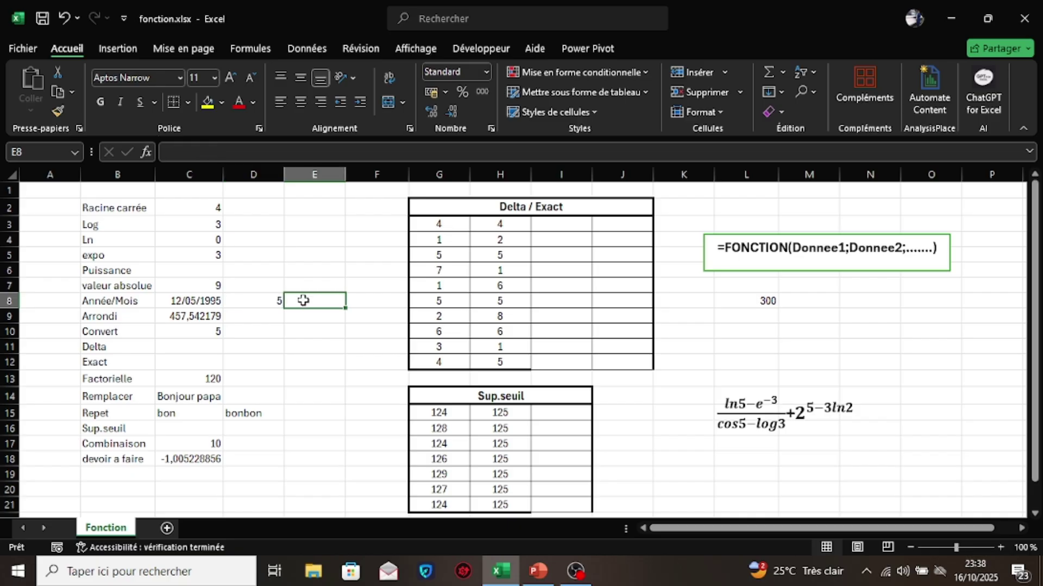
text(=jou)
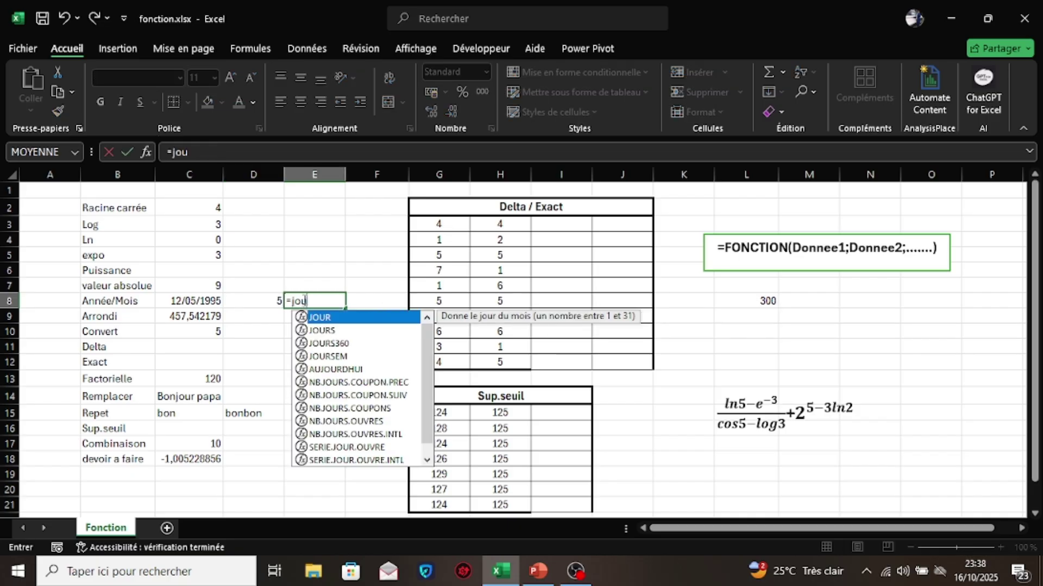
double_click(326, 317)
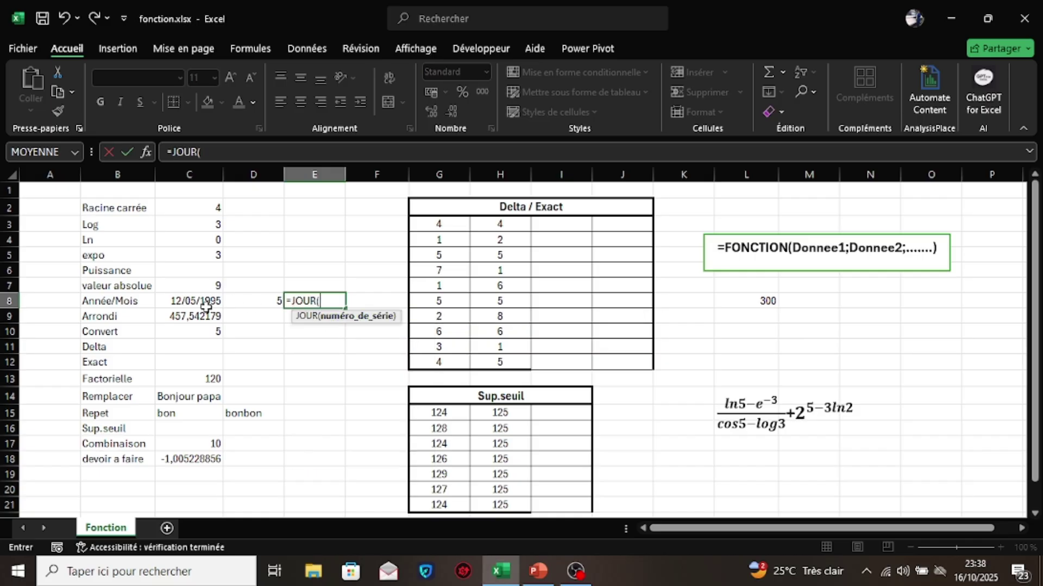
click(187, 302)
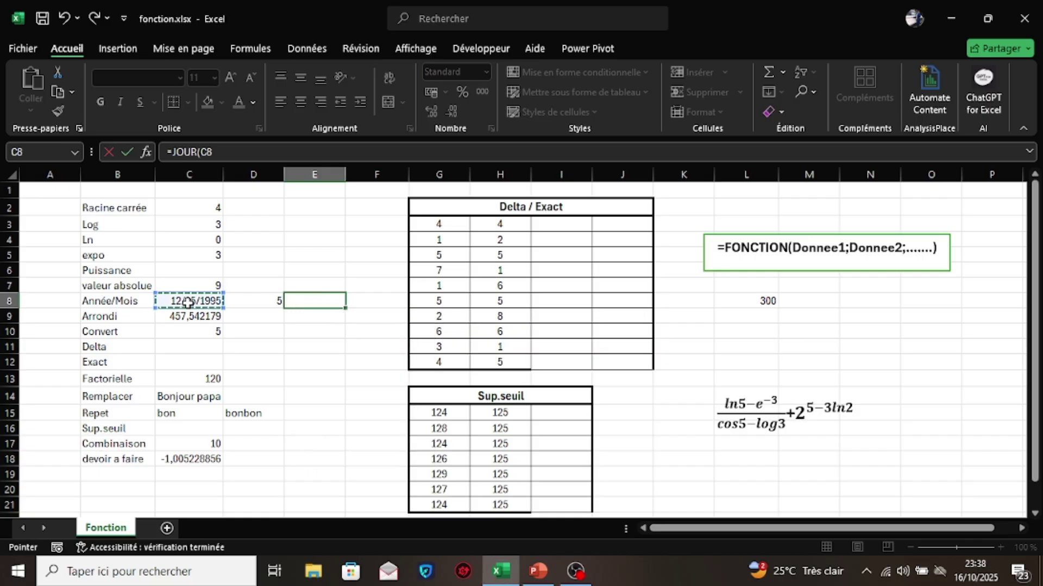
key(Return)
Extract the year from the date in C8 into cell F8 using the ANNEE function
click(368, 302)
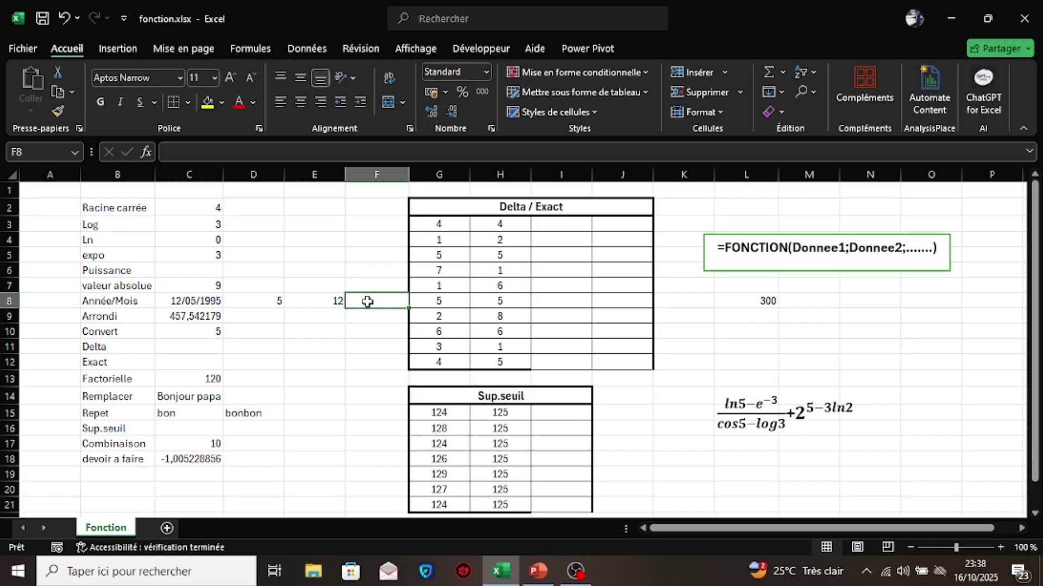
text(=ann)
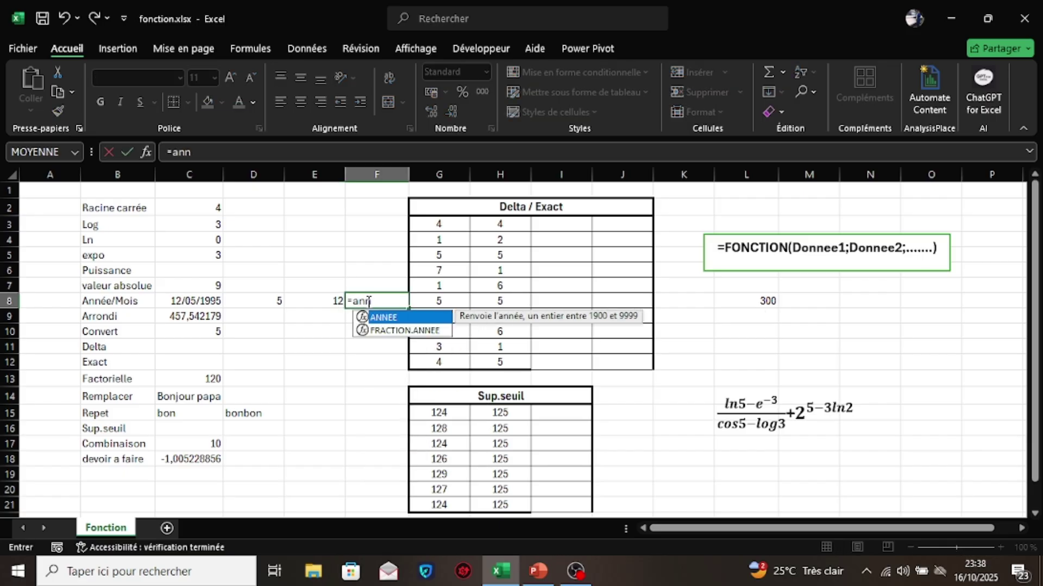
double_click(392, 317)
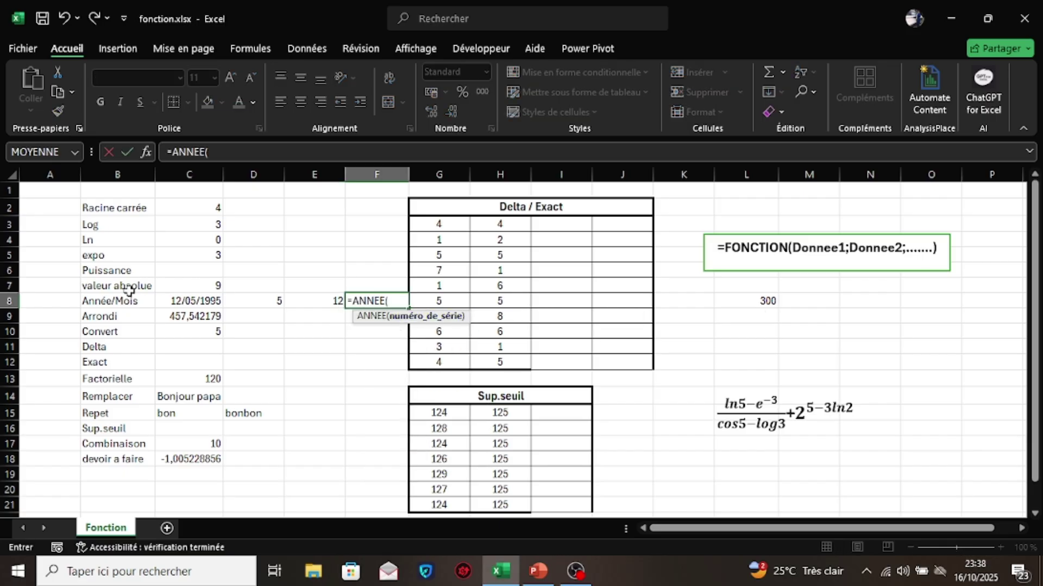
click(186, 301)
key(Return)
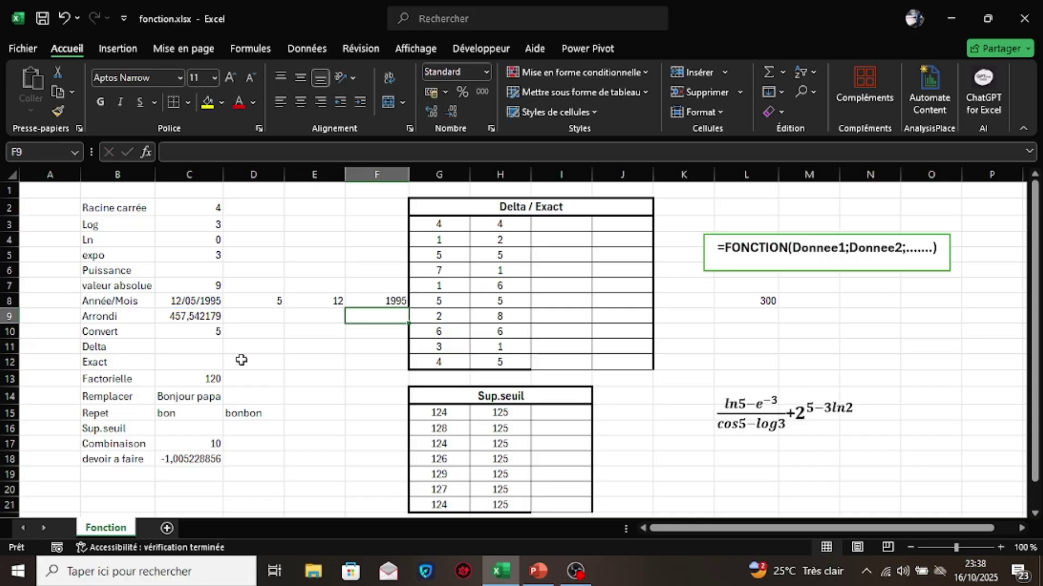
Round the Arrondi number in C9 down to an integer in cell D9 using the ENT function
click(236, 317)
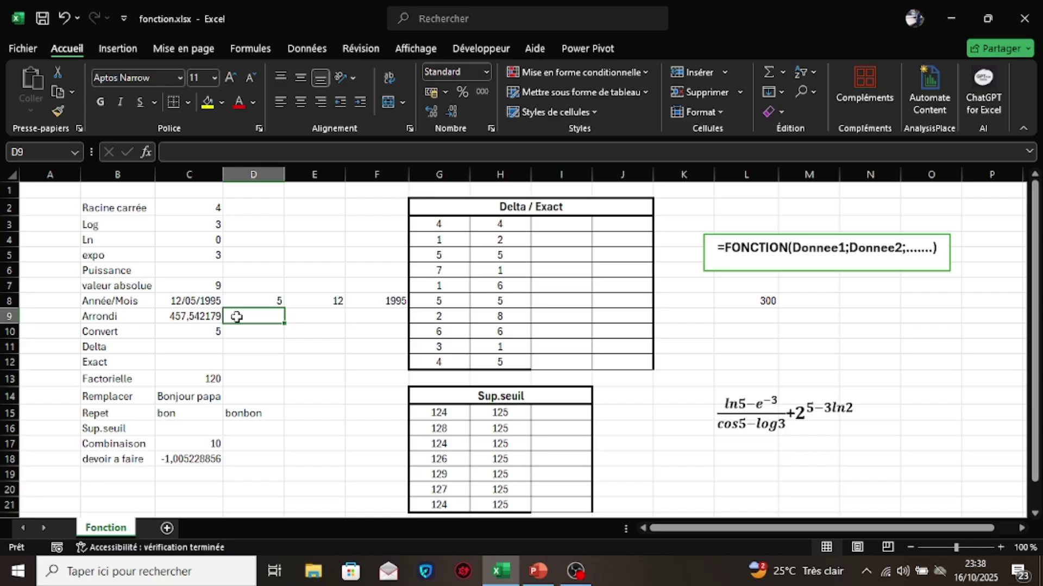
text(=ent)
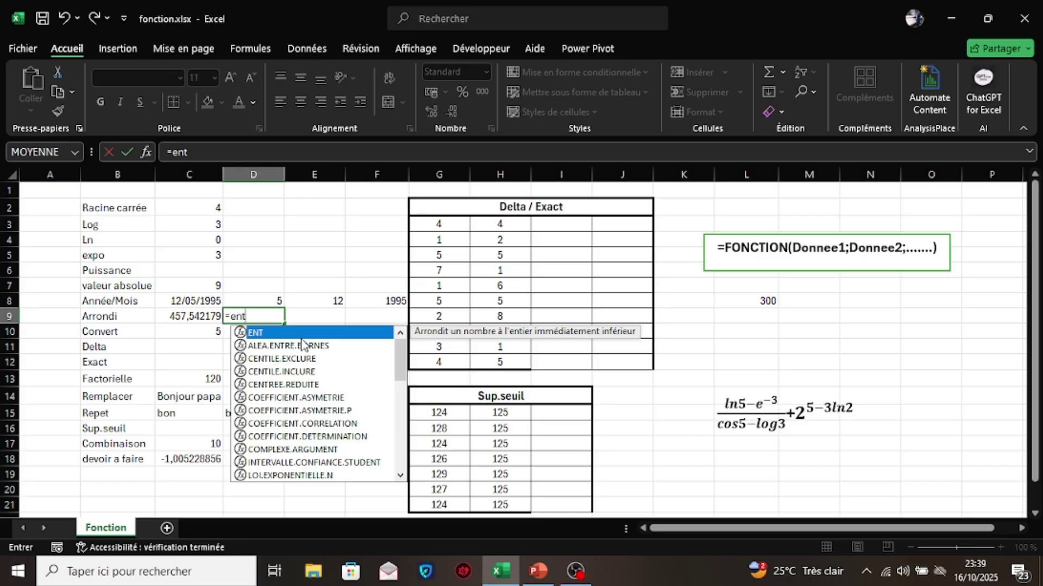
key(Tab)
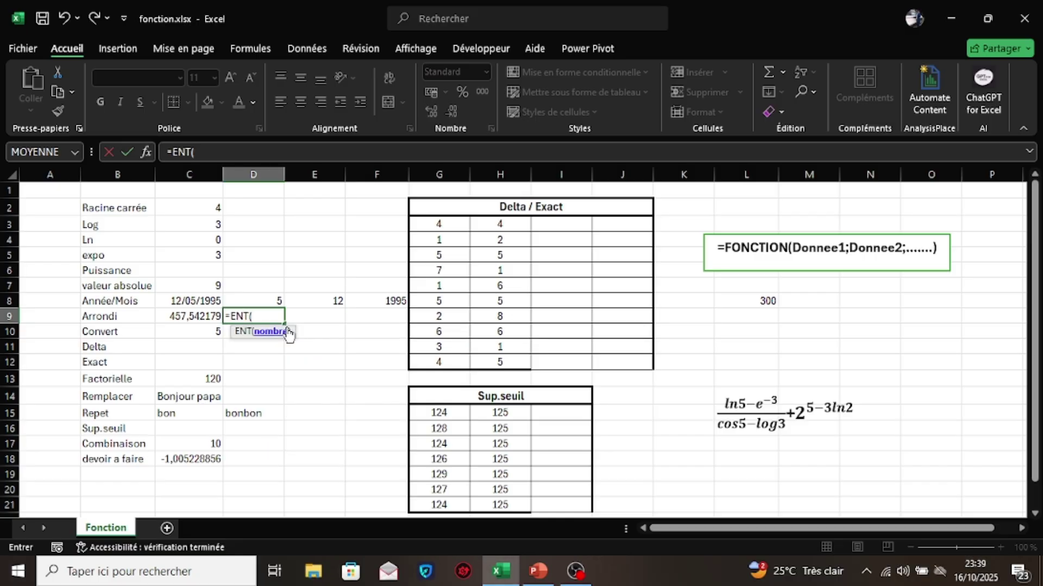
click(189, 317)
text())
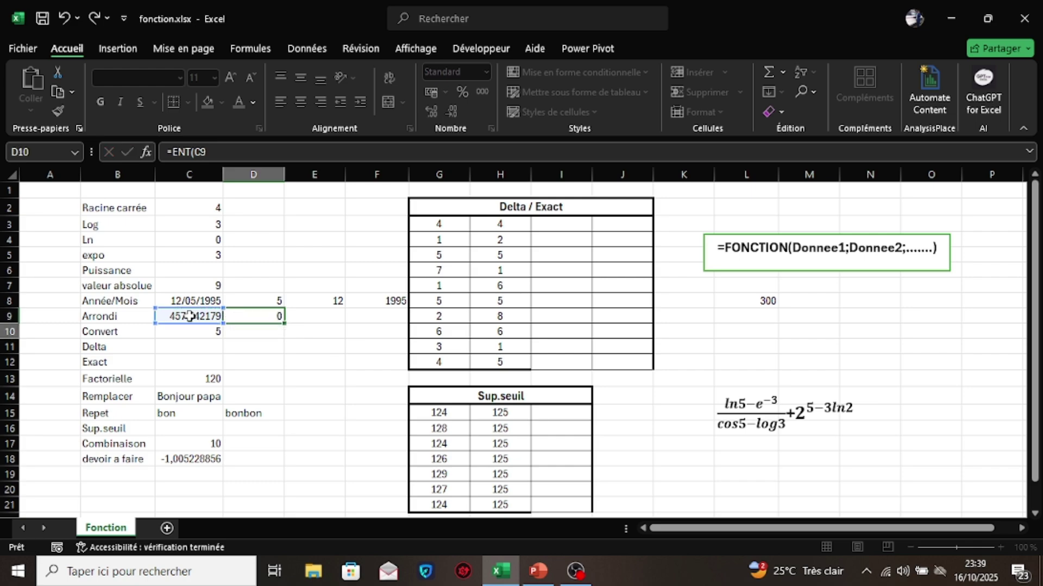
key(Return)
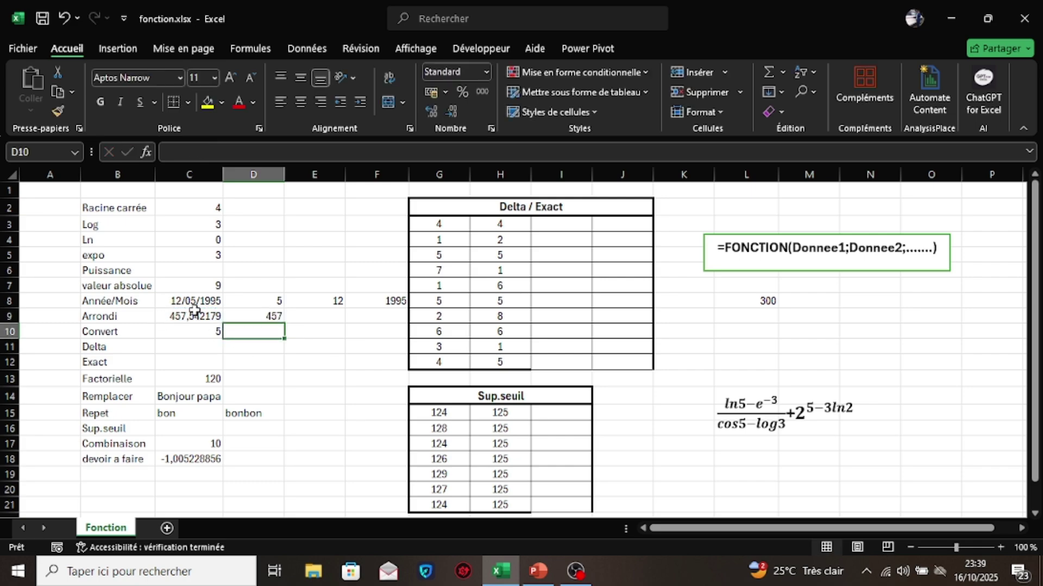
Round the number in C9 to 0 decimals in cell E9 using ARRONDI with arguments C9;0
click(313, 313)
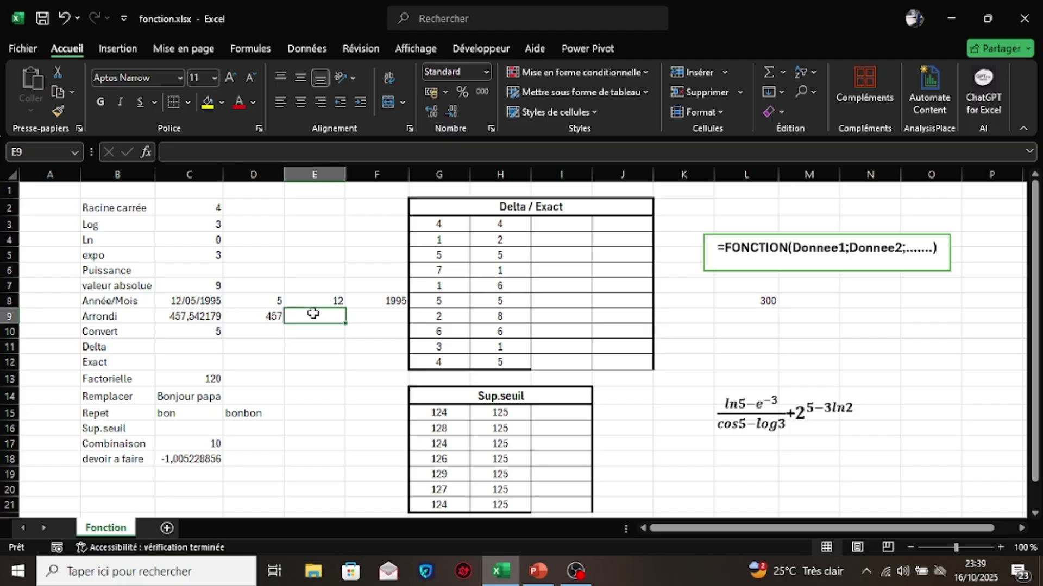
text(=ar)
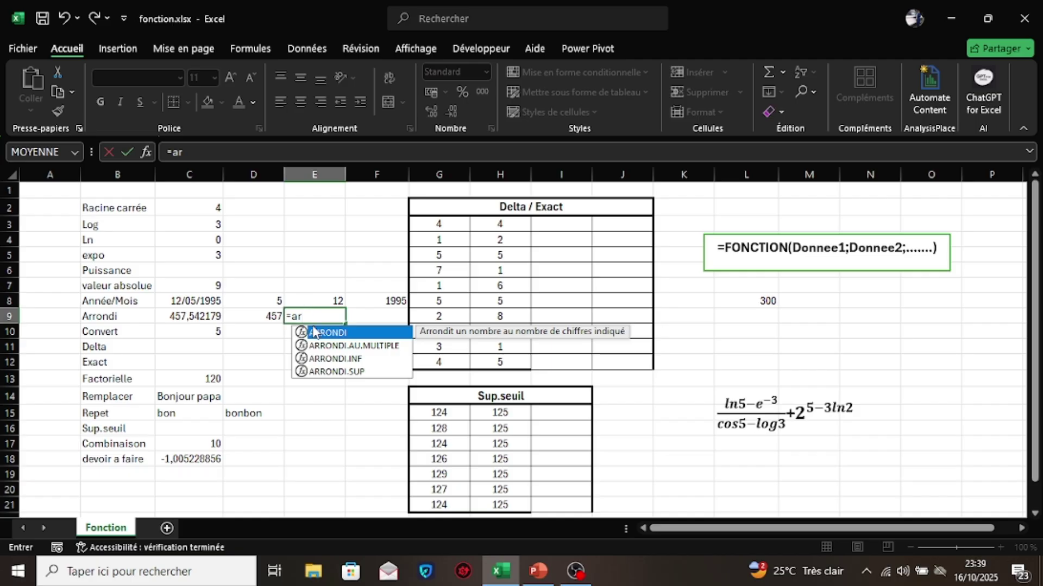
double_click(337, 333)
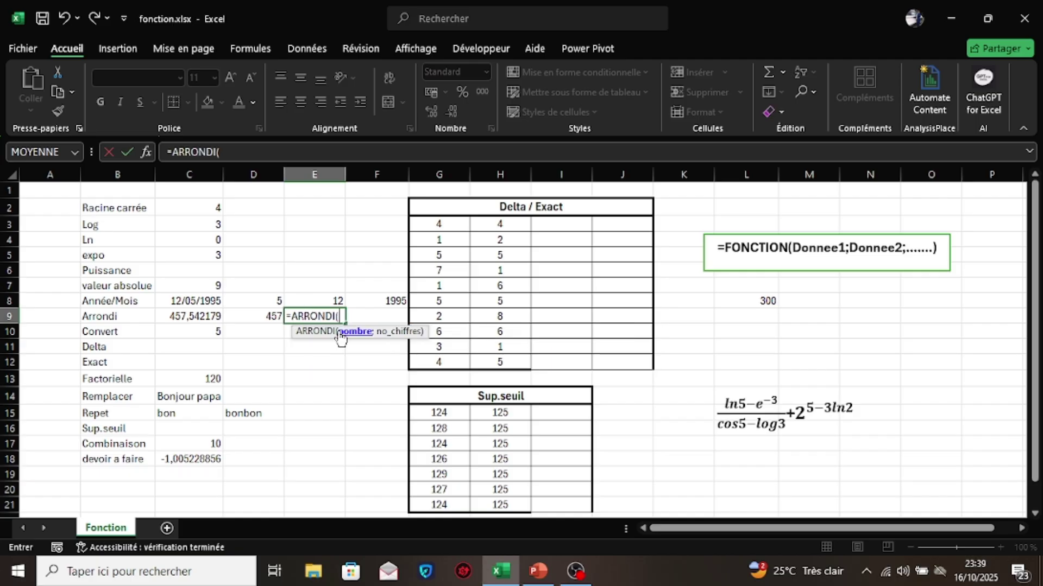
click(193, 318)
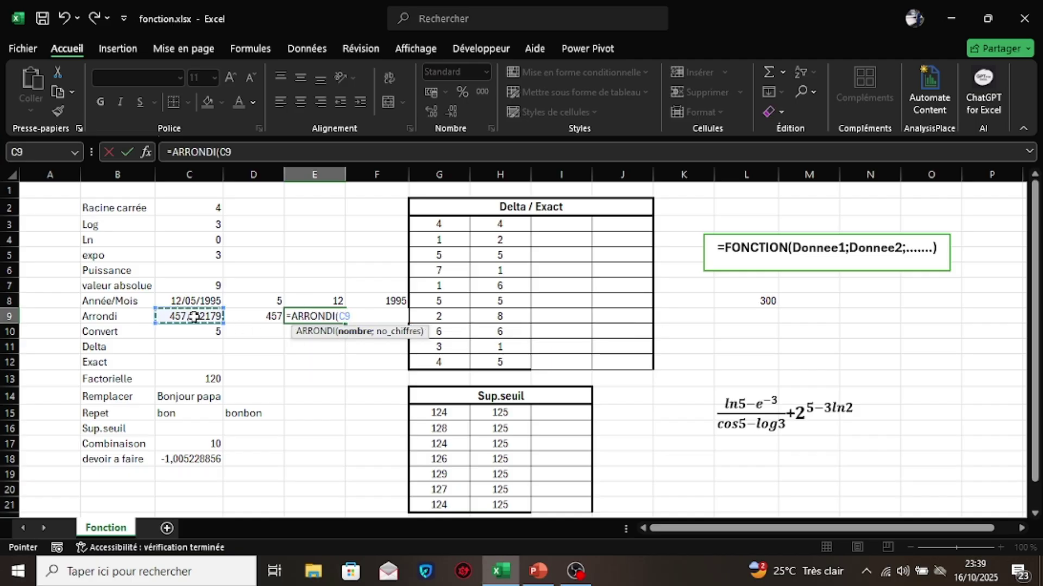
text(';)
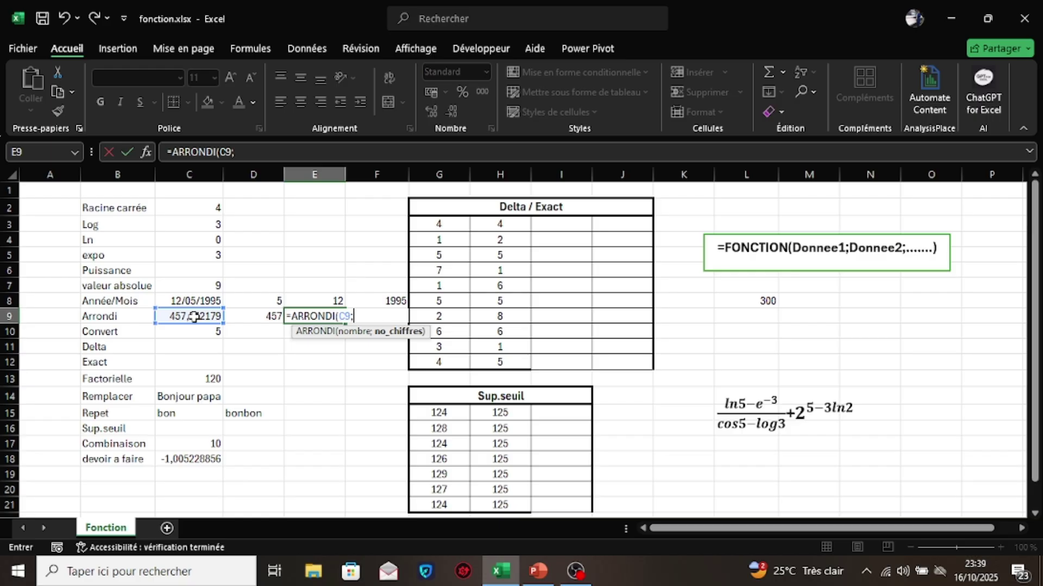
text(0))
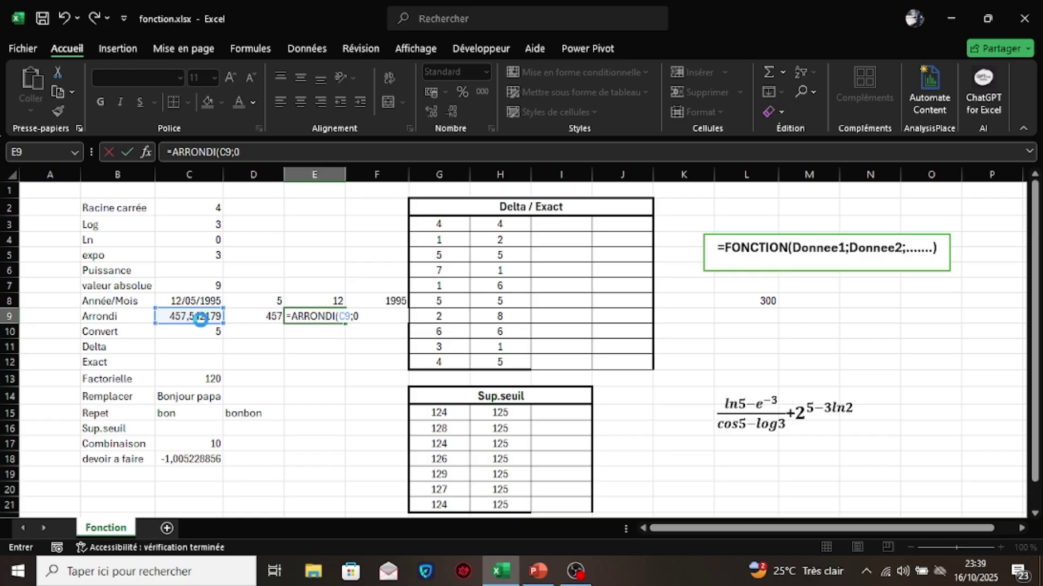
key(Return)
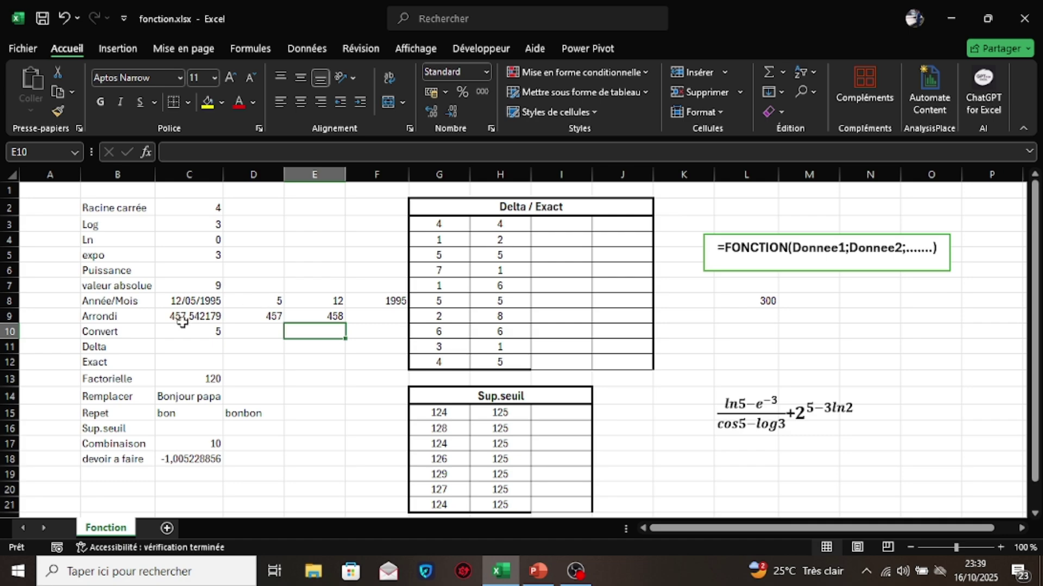
Round the number in C9 to 2 decimals in cell F9 using ARRONDI with arguments C9;2
click(389, 316)
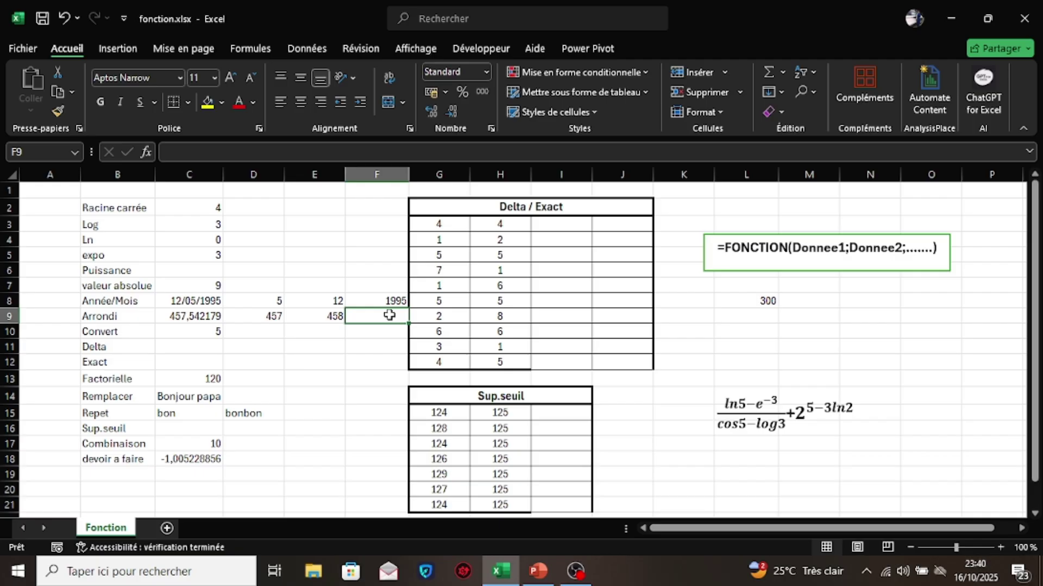
text(=ar)
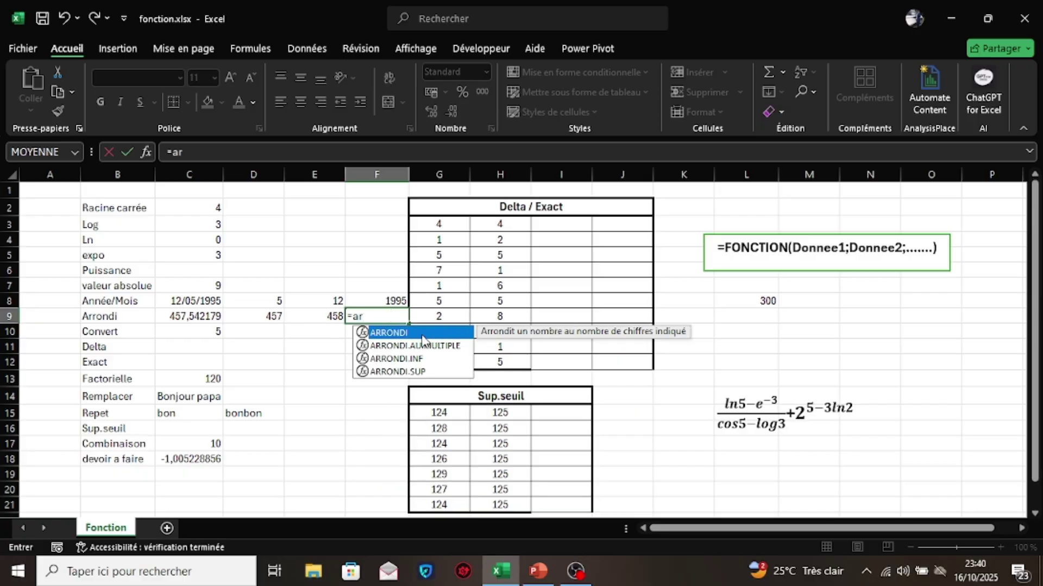
key(Tab)
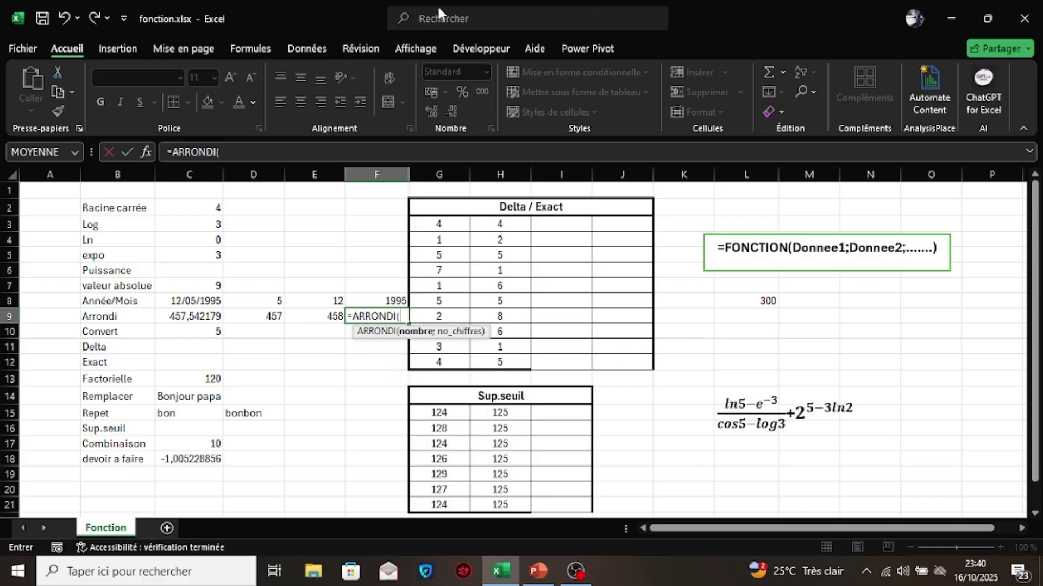
click(197, 325)
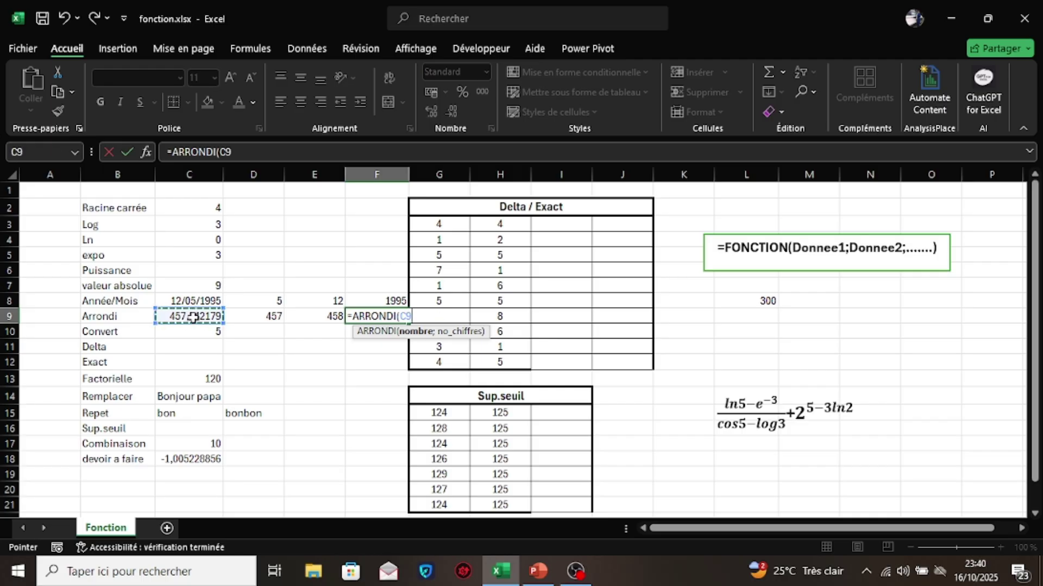
text(;2)
key(Return)
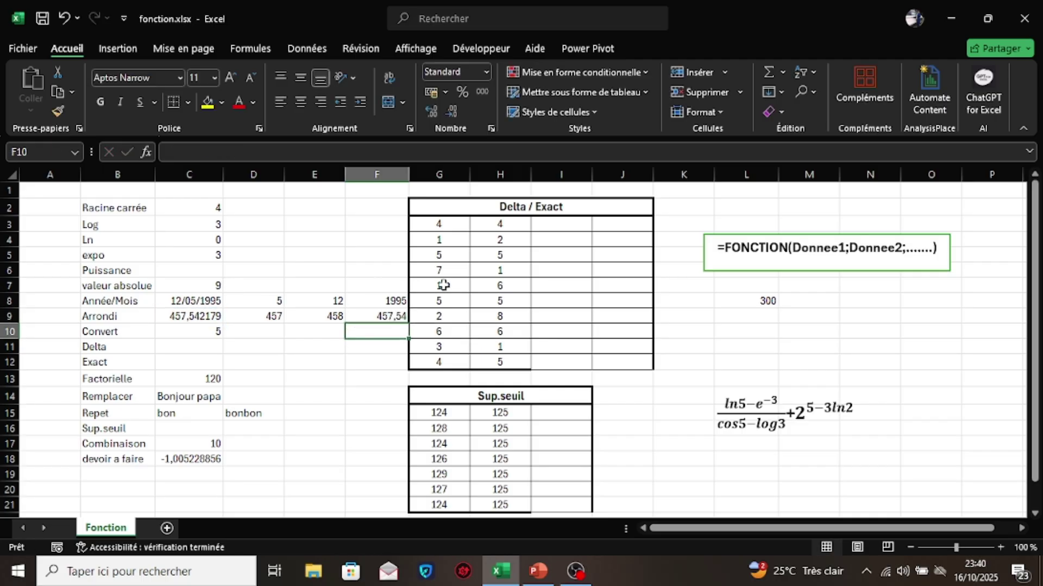
Compare G3 and H3 of the Delta / Exact table in cell I3 using the DELTA function with arguments G3;H3
click(191, 347)
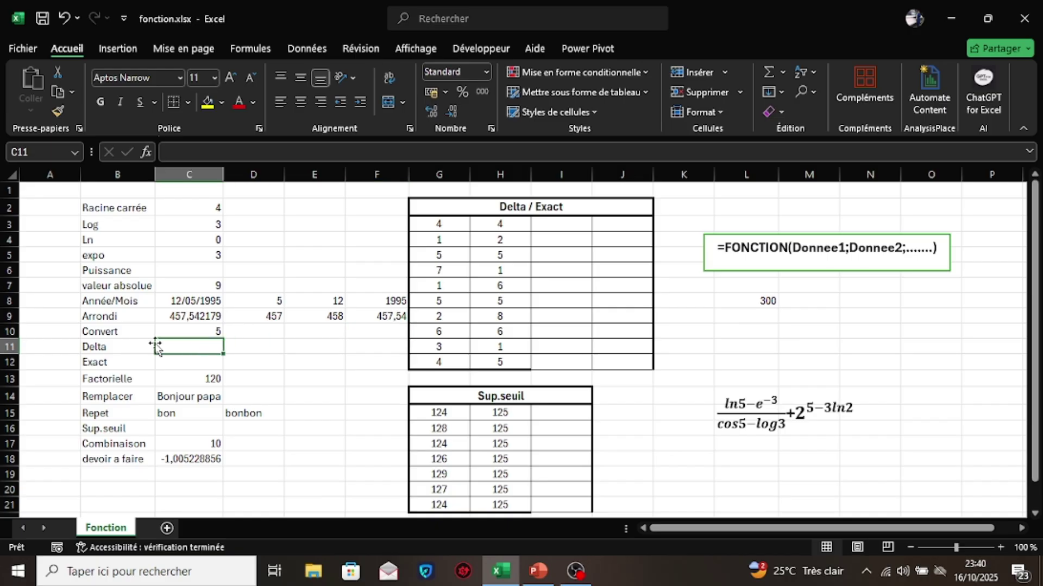
click(105, 349)
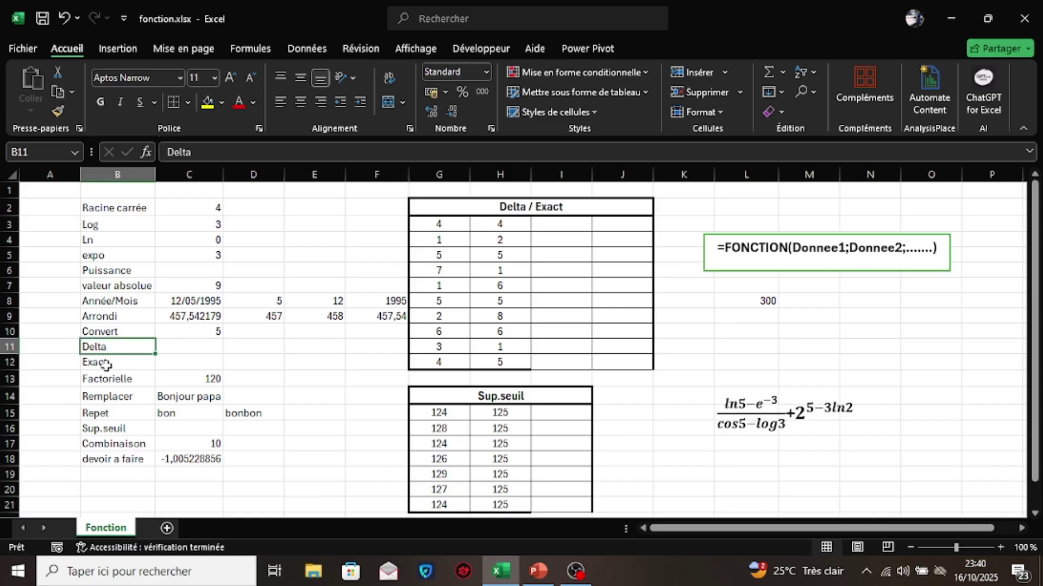
click(105, 363)
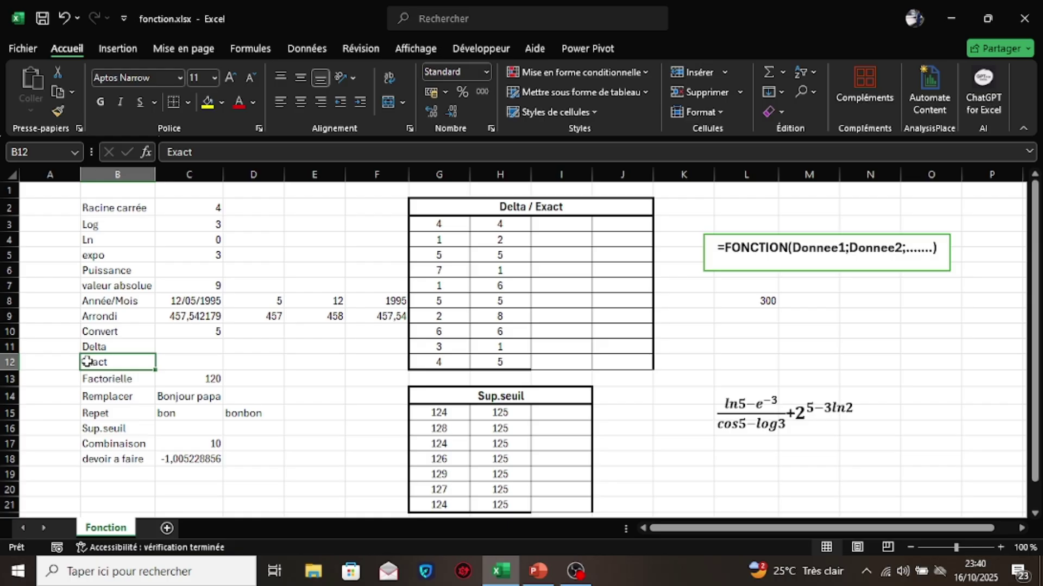
click(566, 224)
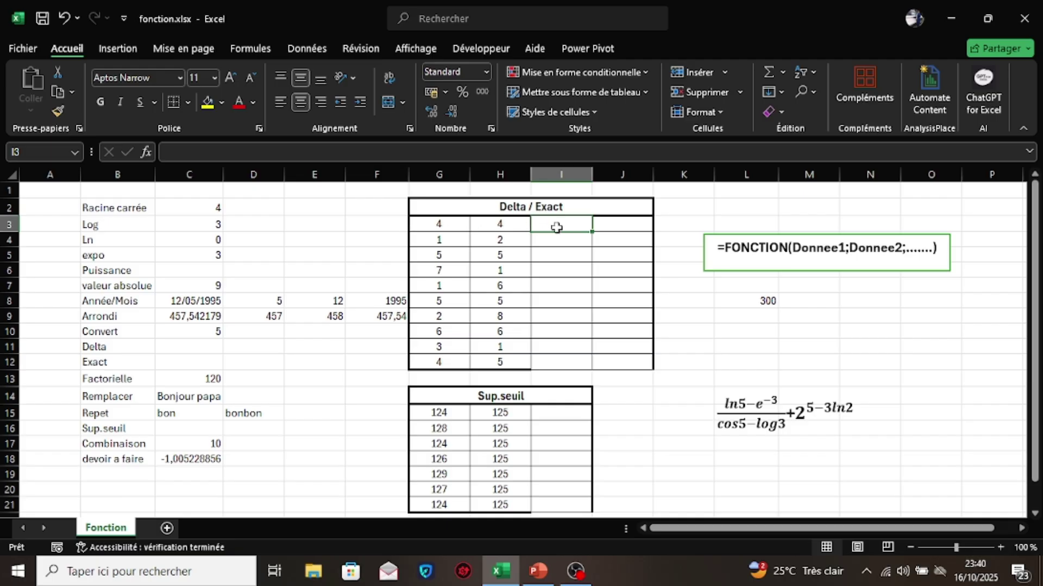
text(=del)
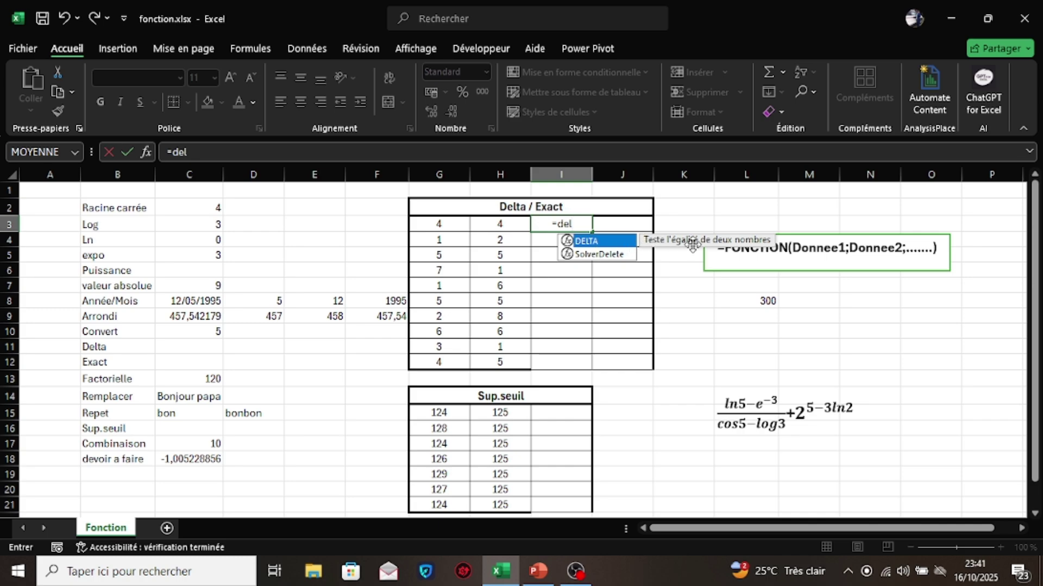
double_click(592, 243)
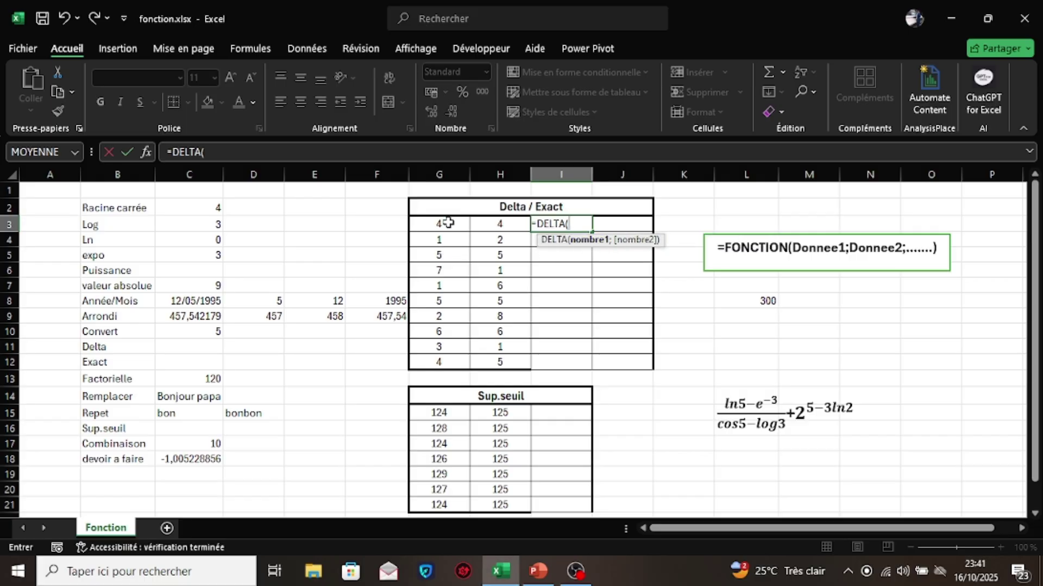
click(446, 225)
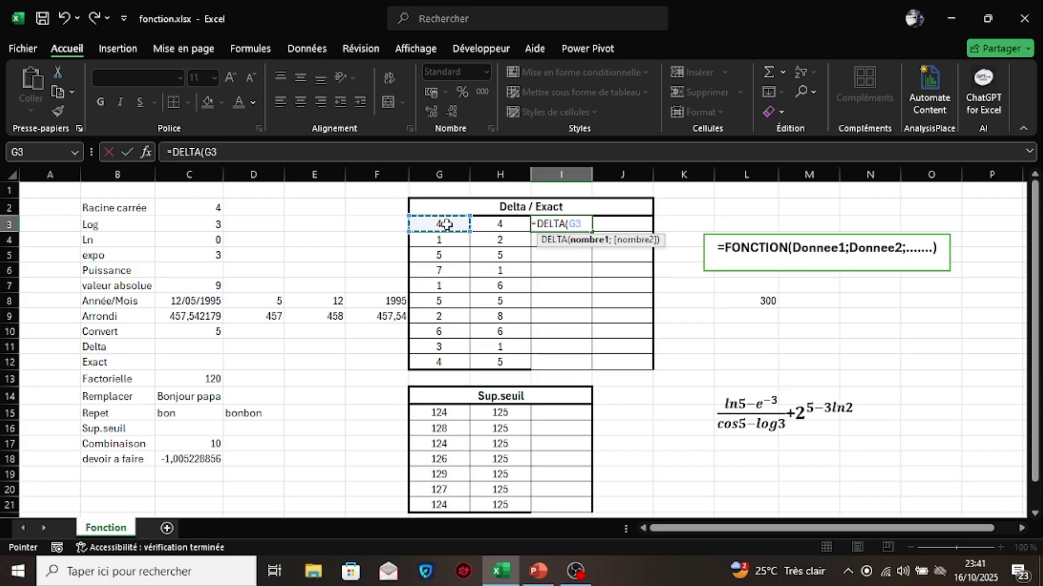
text(;)
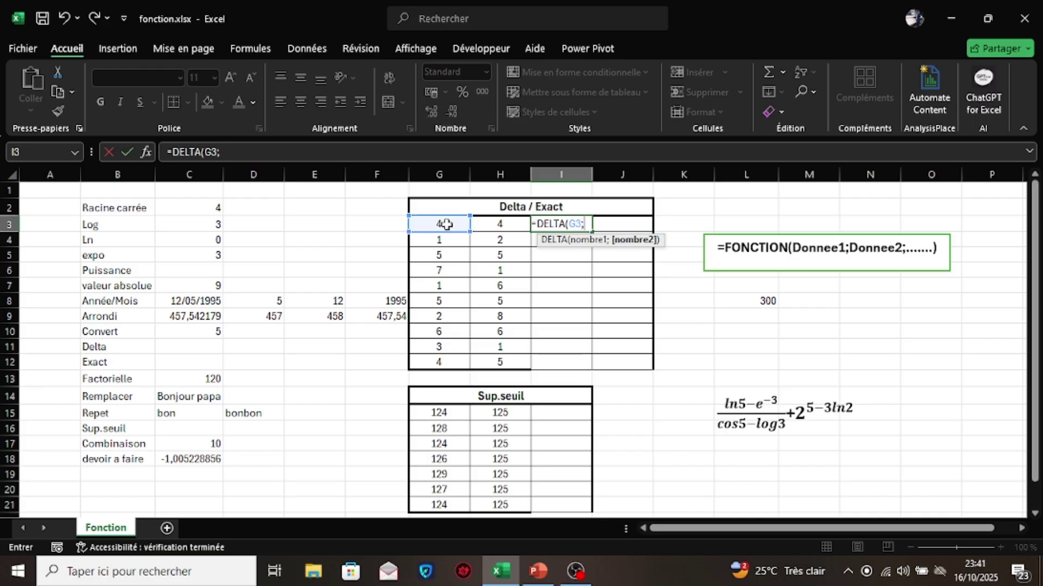
click(491, 224)
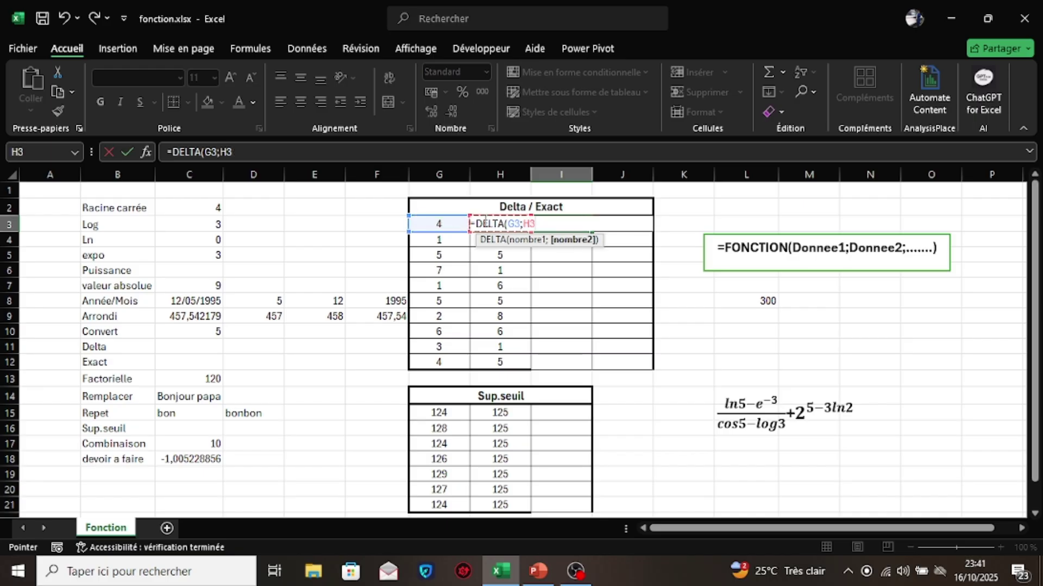
key(Return)
Fill the DELTA formula from I3 down through I12, the last row of the Delta / Exact table
click(548, 223)
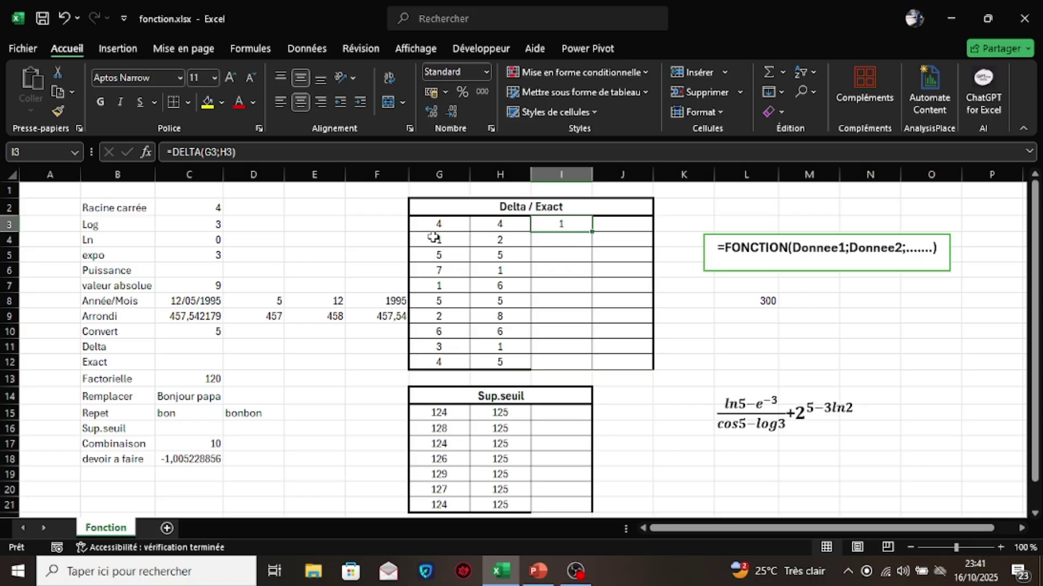
double_click(592, 231)
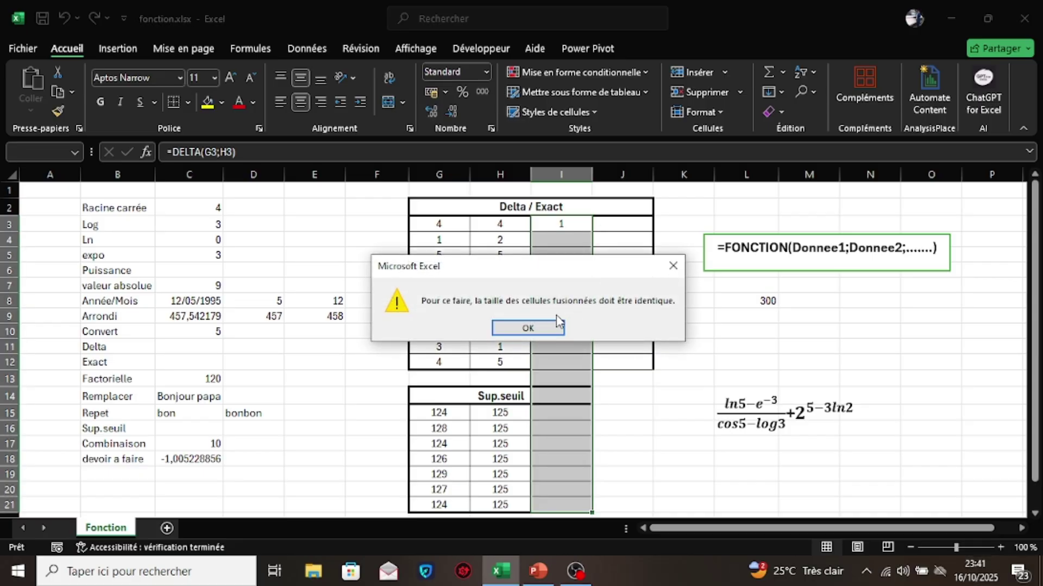
click(554, 327)
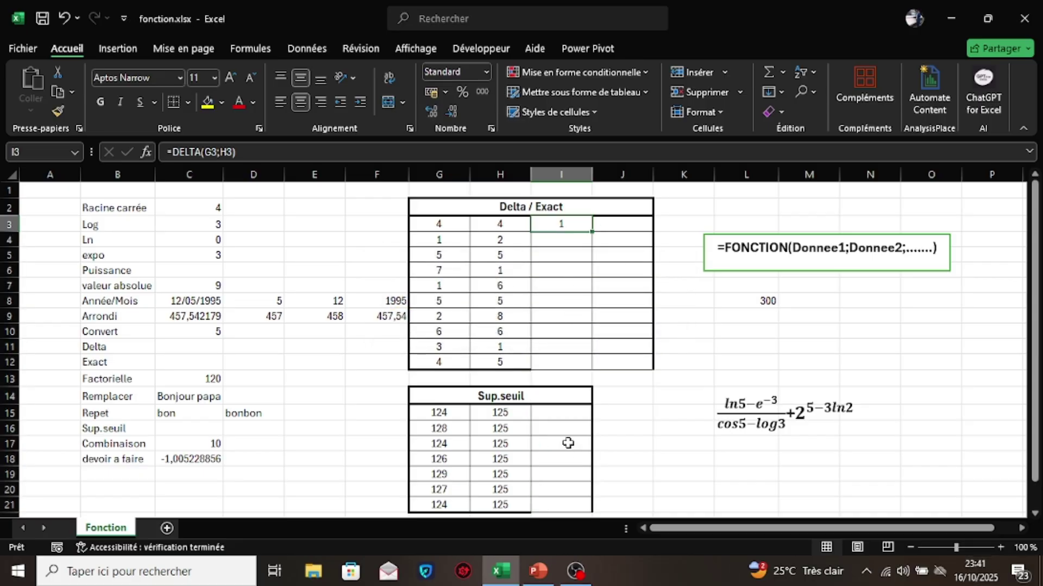
drag(591, 231, 579, 371)
click(636, 331)
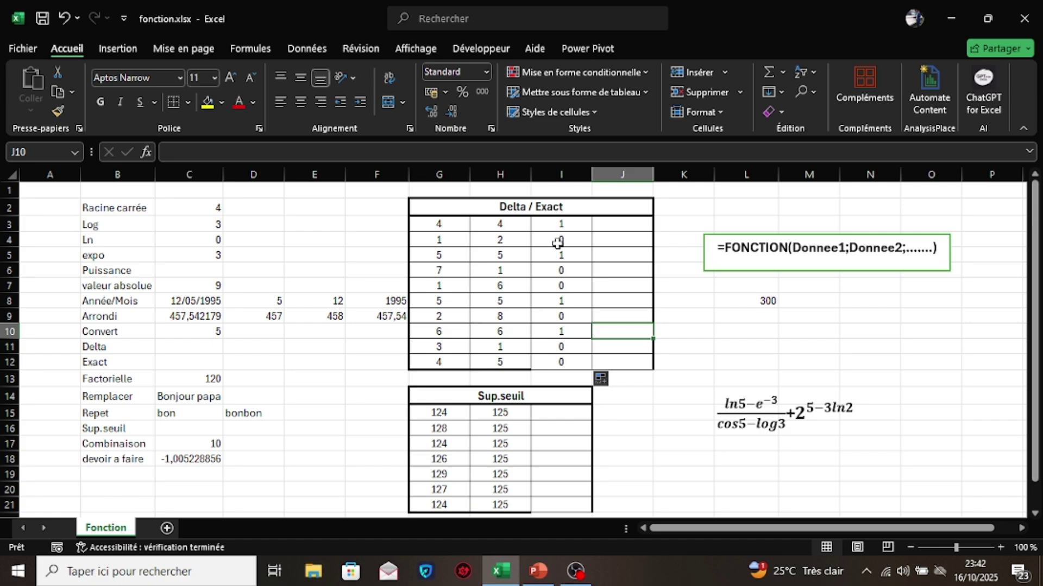
Compare G3 and H3 in cell J3 using the EXACT function with arguments G3;H3
click(606, 227)
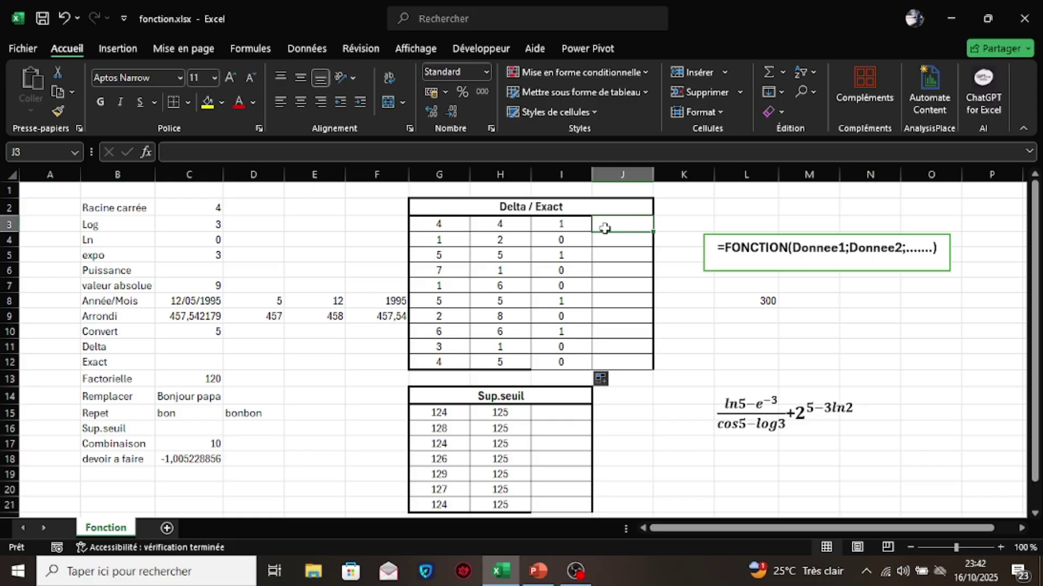
text(=ex)
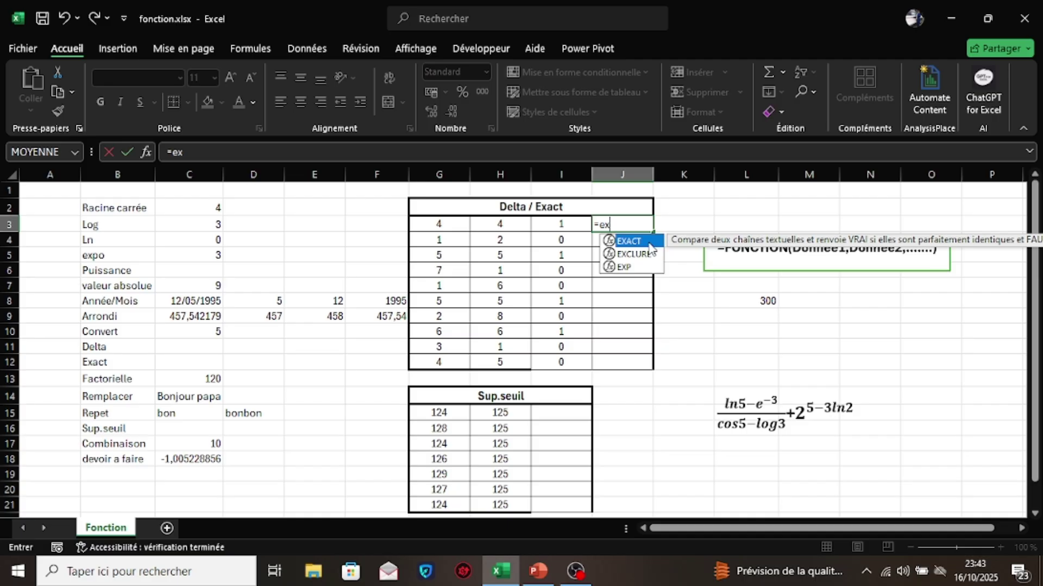
double_click(650, 244)
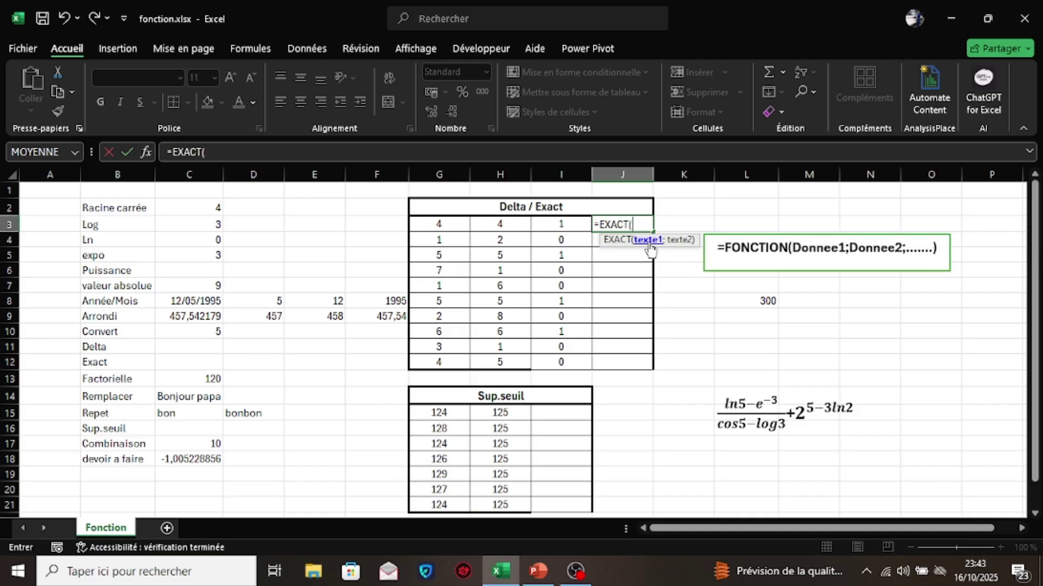
click(435, 225)
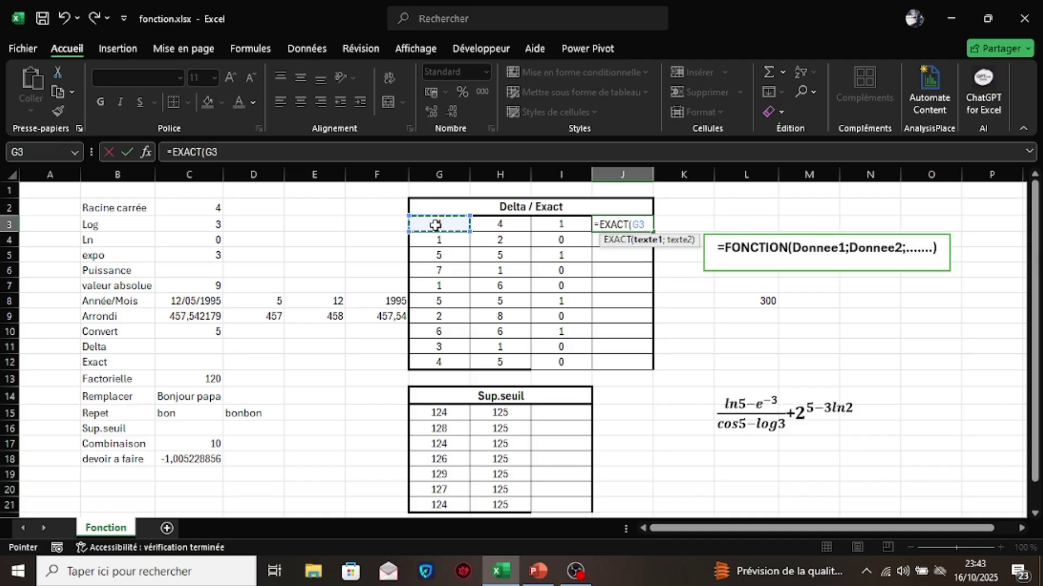
text(;)
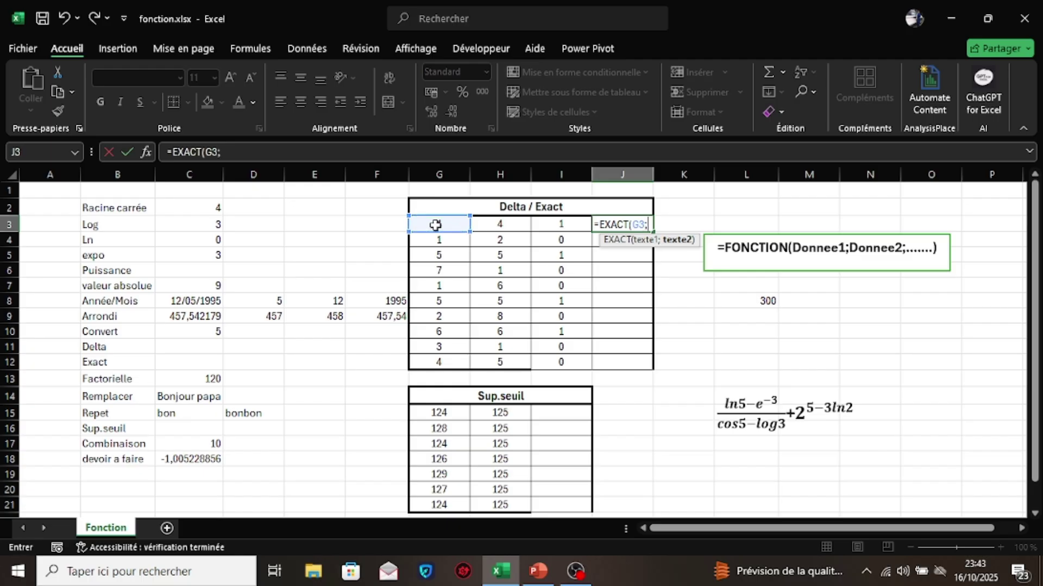
click(515, 227)
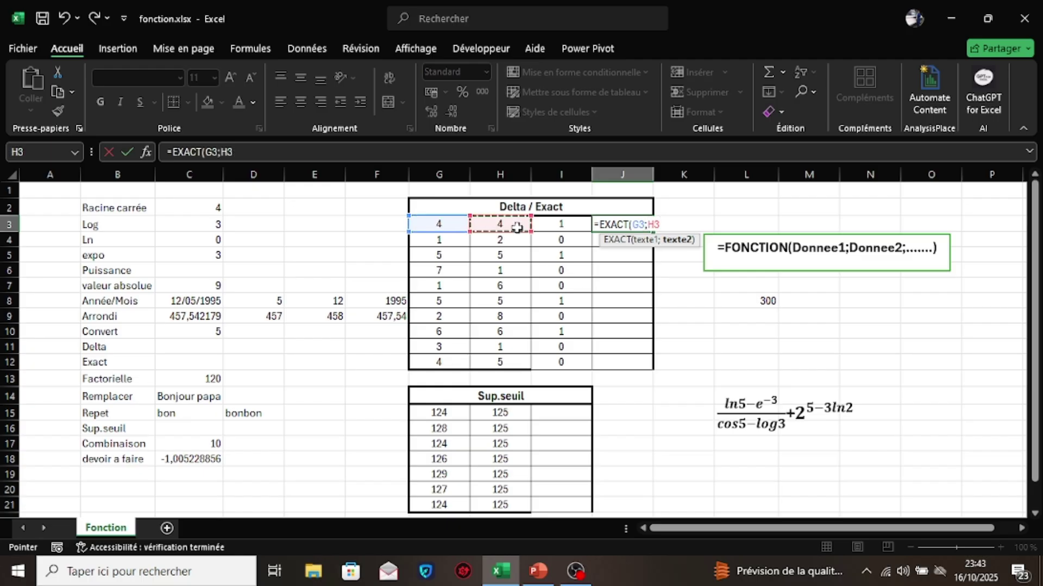
key(Return)
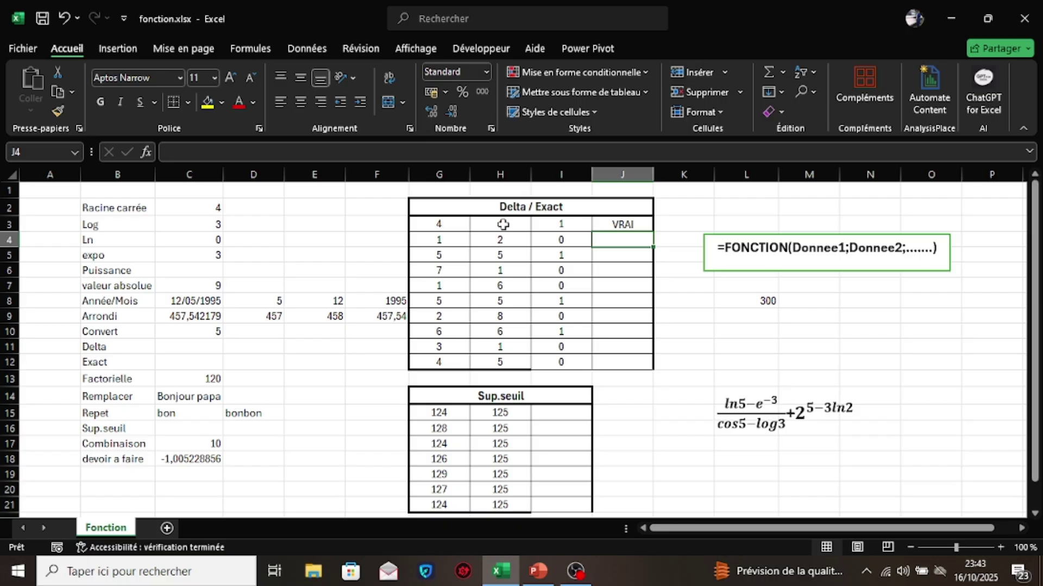
Fill the EXACT formula from J3 down through J12 in the Delta / Exact table
click(631, 224)
drag(654, 230, 653, 370)
click(647, 269)
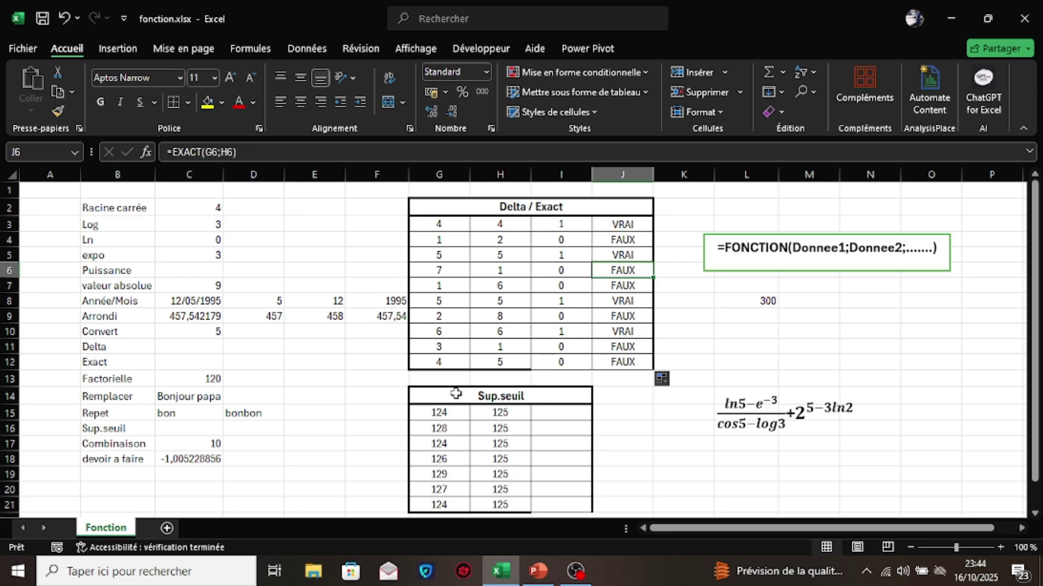
Replace the content of cell C13 beside Factorielle with the formula =FACT(5)
click(134, 380)
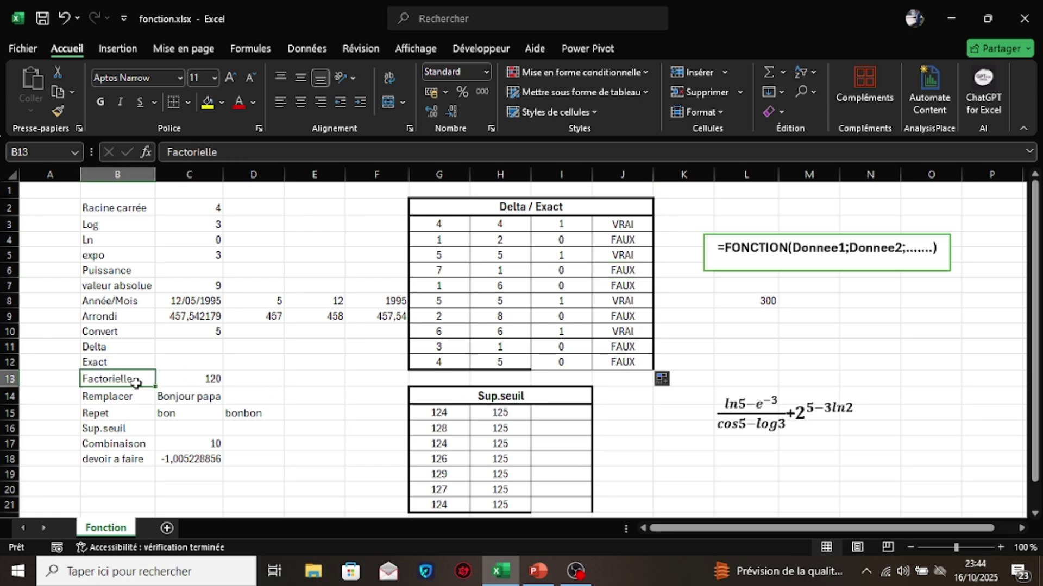
click(198, 379)
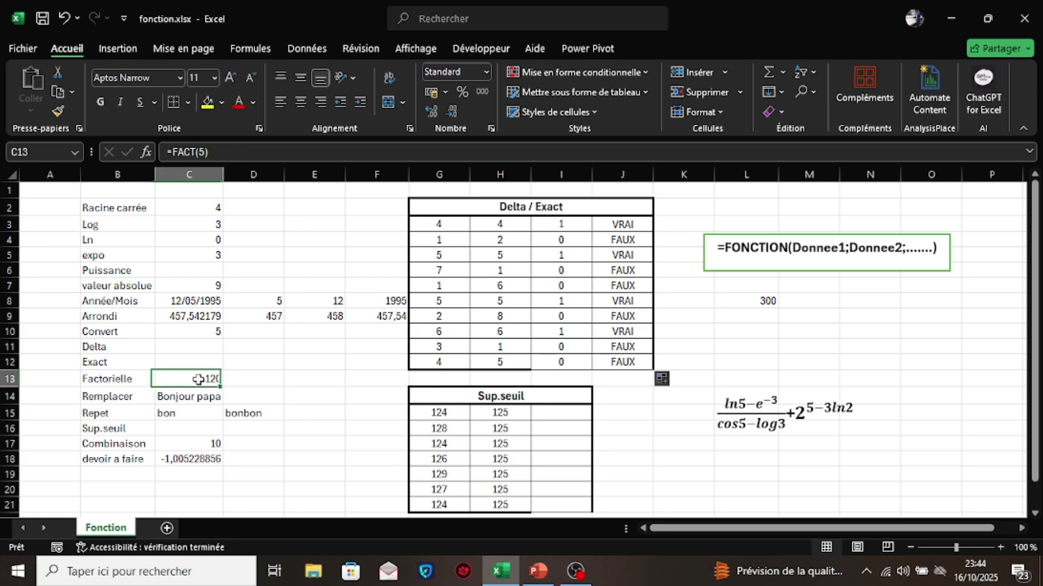
key(BackSpace)
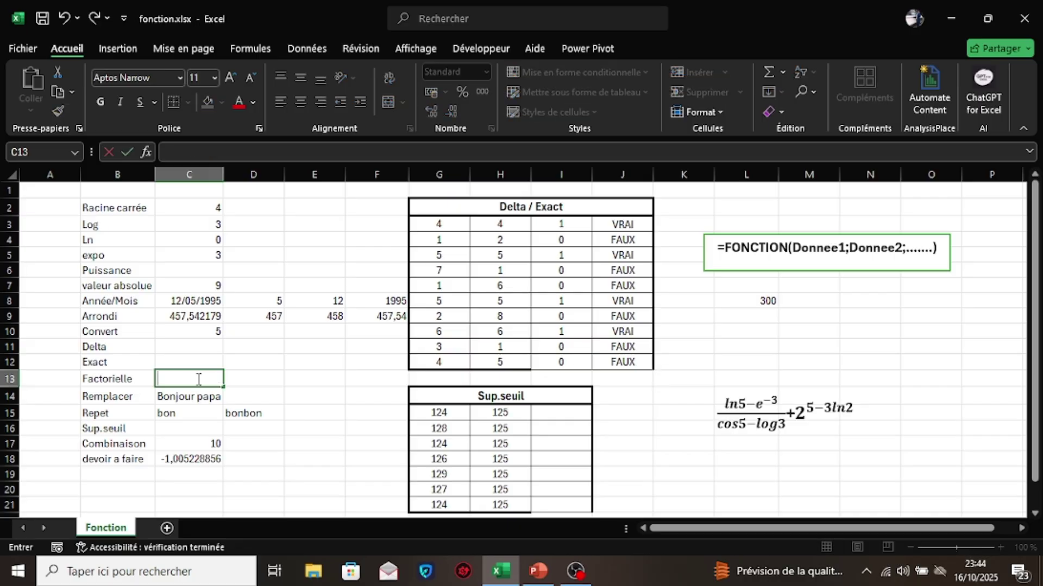
text(=fac)
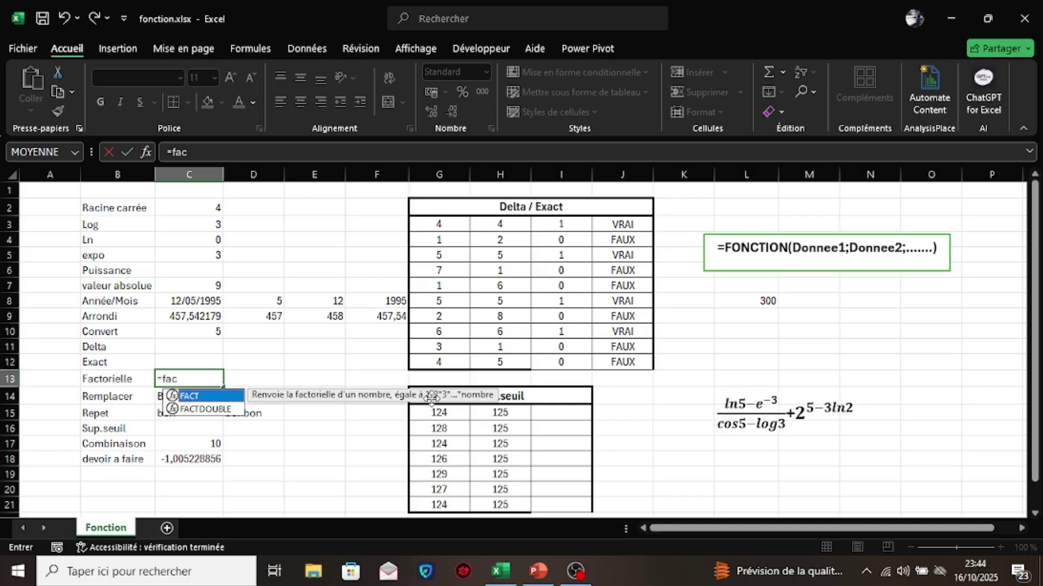
double_click(208, 399)
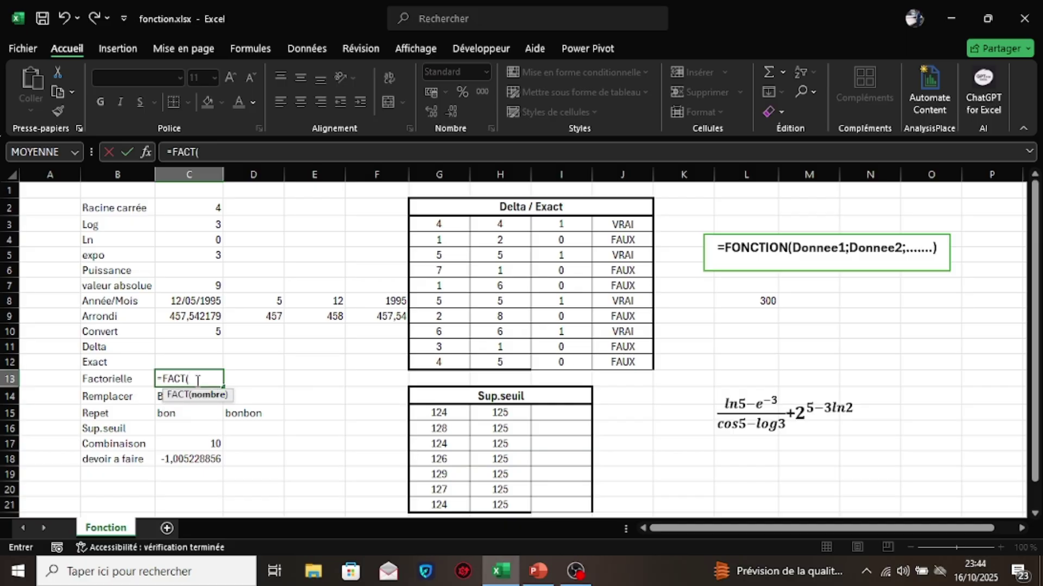
text(5))
key(Return)
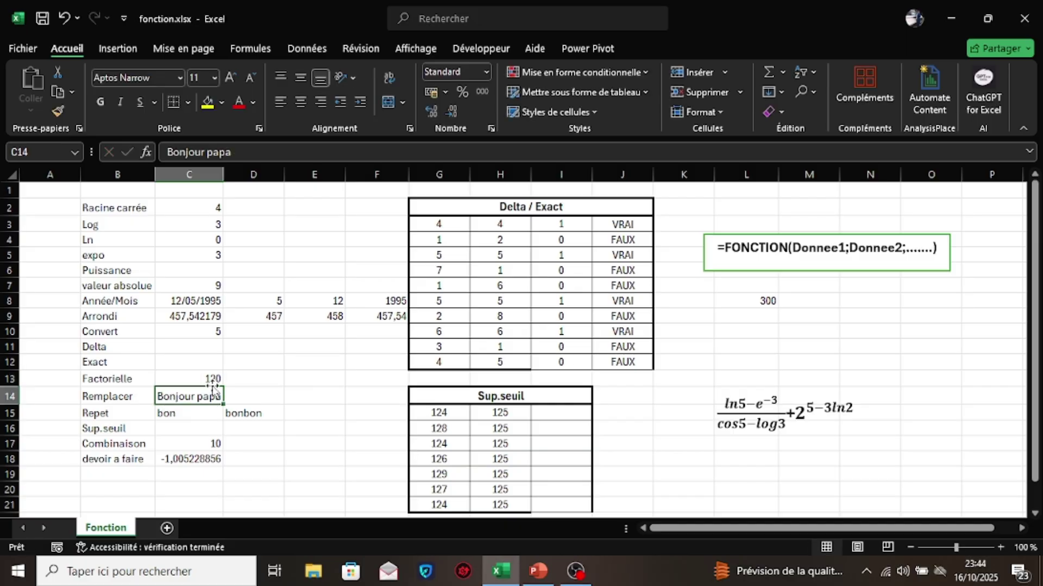
click(235, 396)
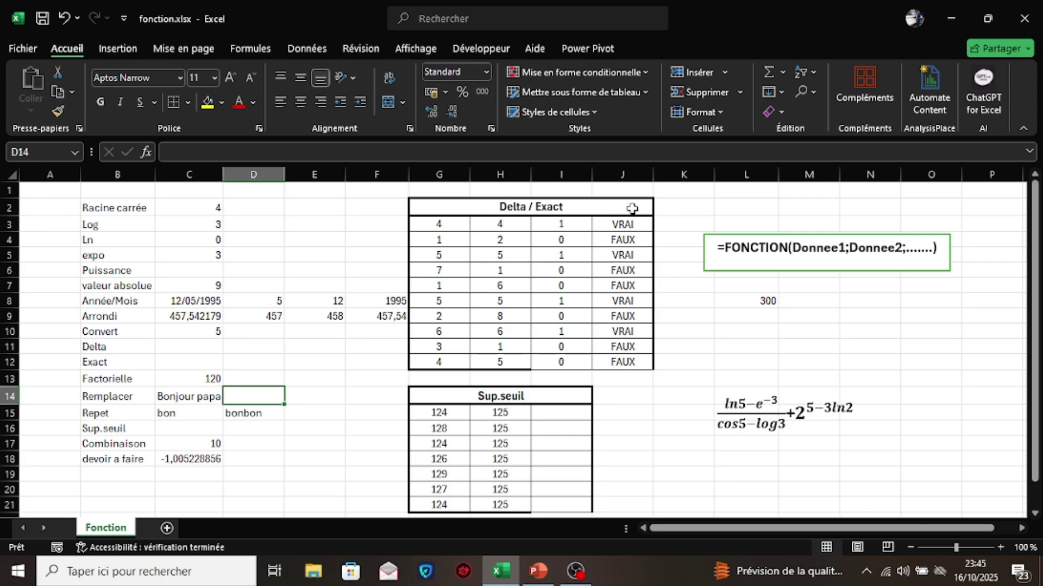
click(813, 73)
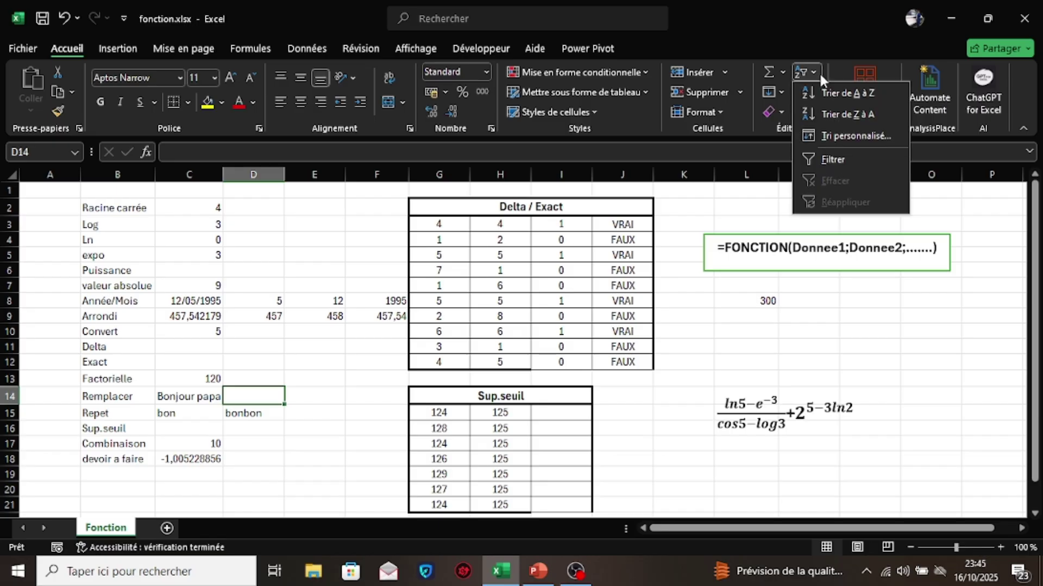
Start a REMPLACER formula in cell D14 with C14 as the old text and 9 as the start position
click(265, 398)
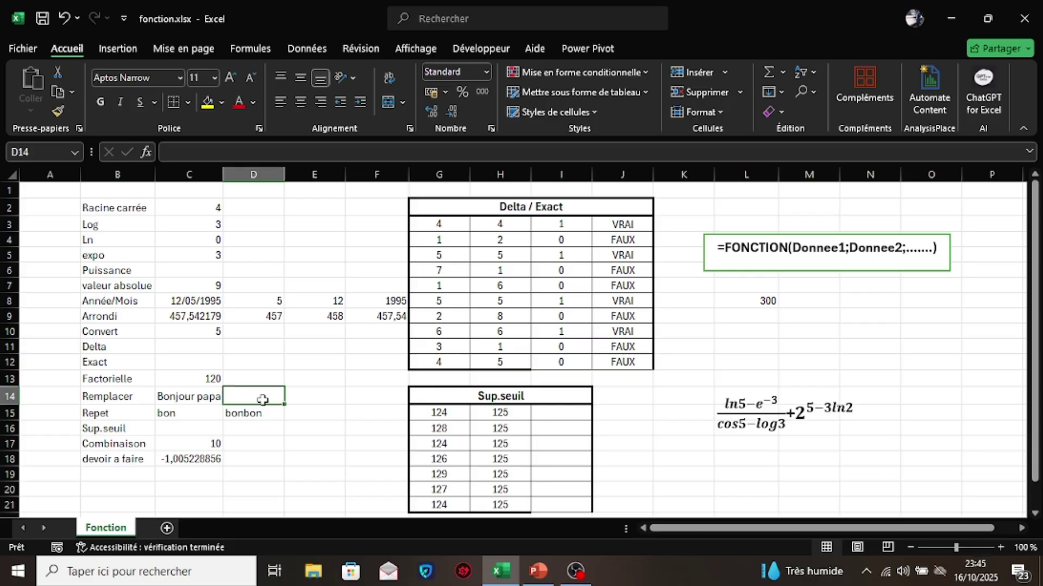
text(0)
key(BackSpace)
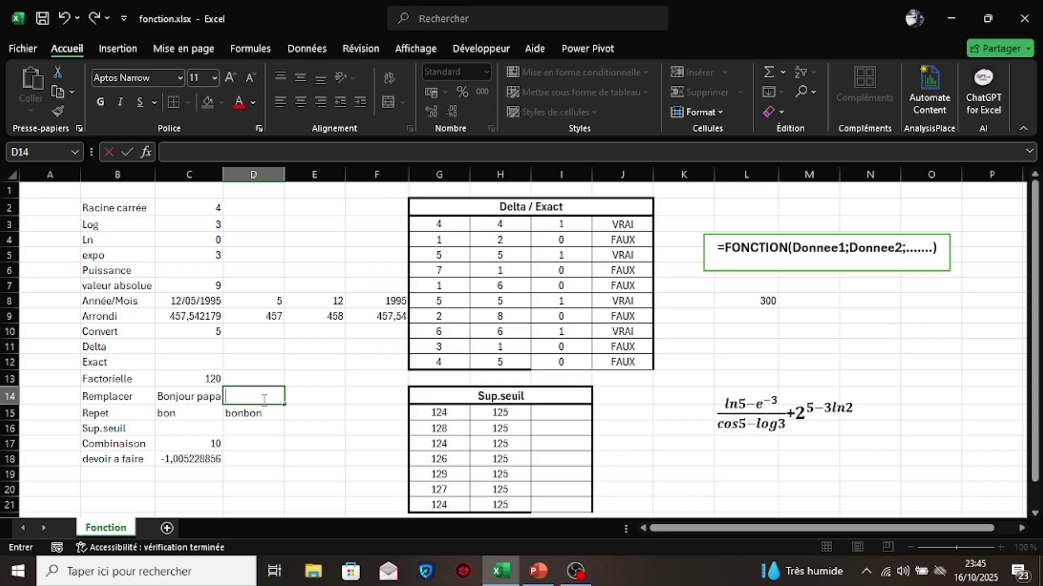
text(=rem)
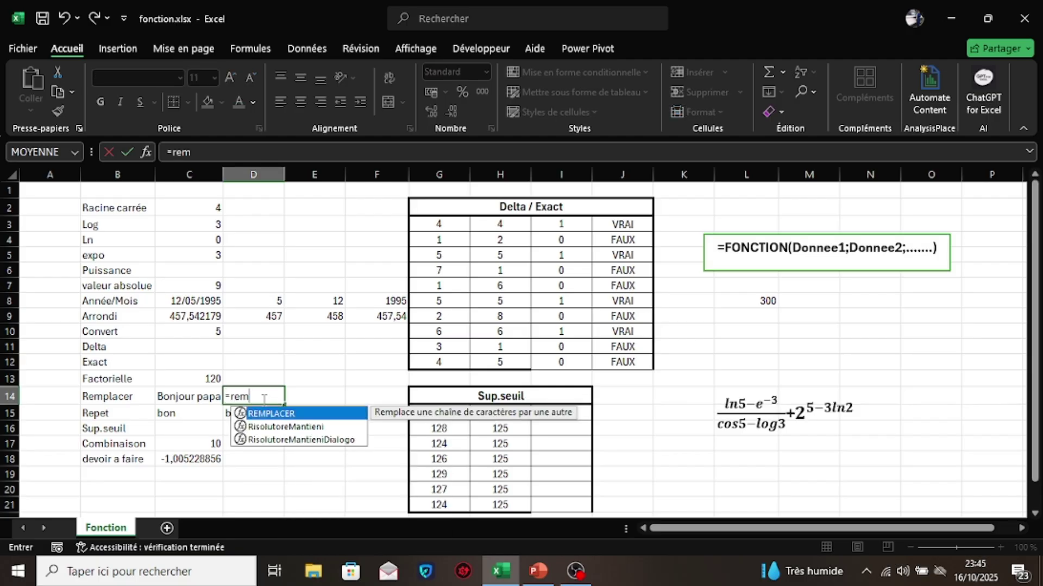
double_click(293, 416)
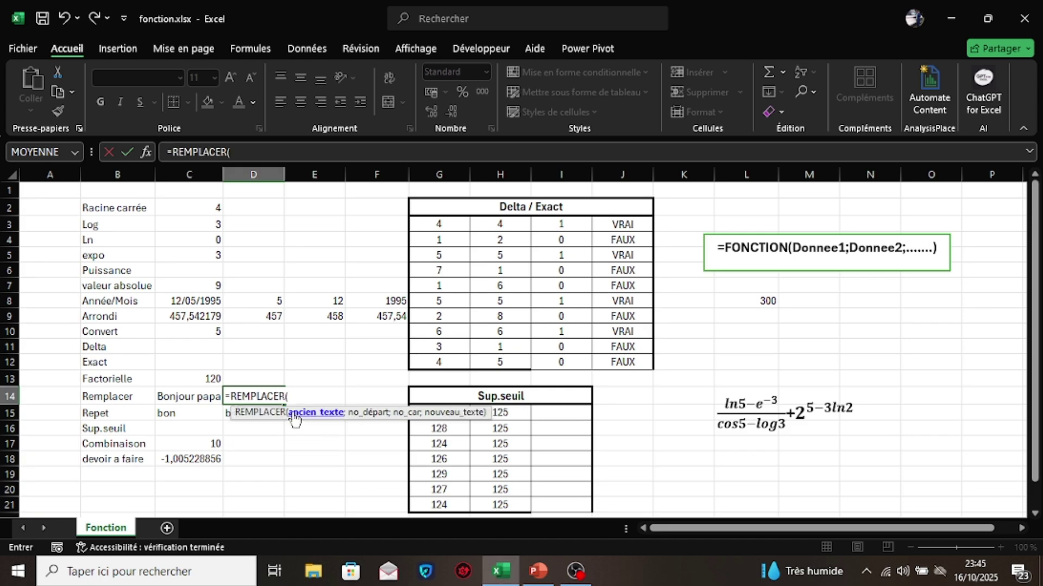
click(201, 399)
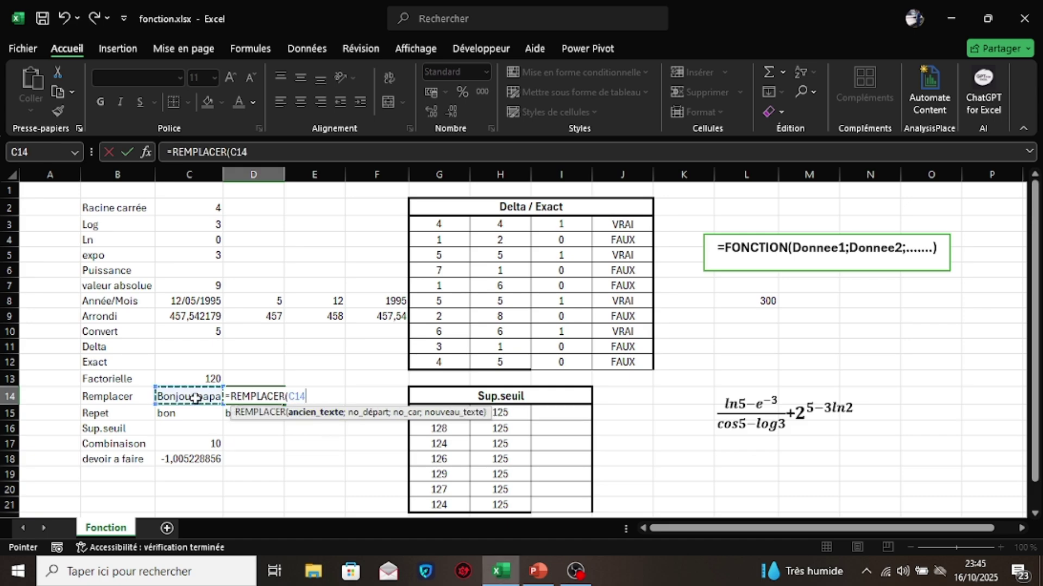
text(;)
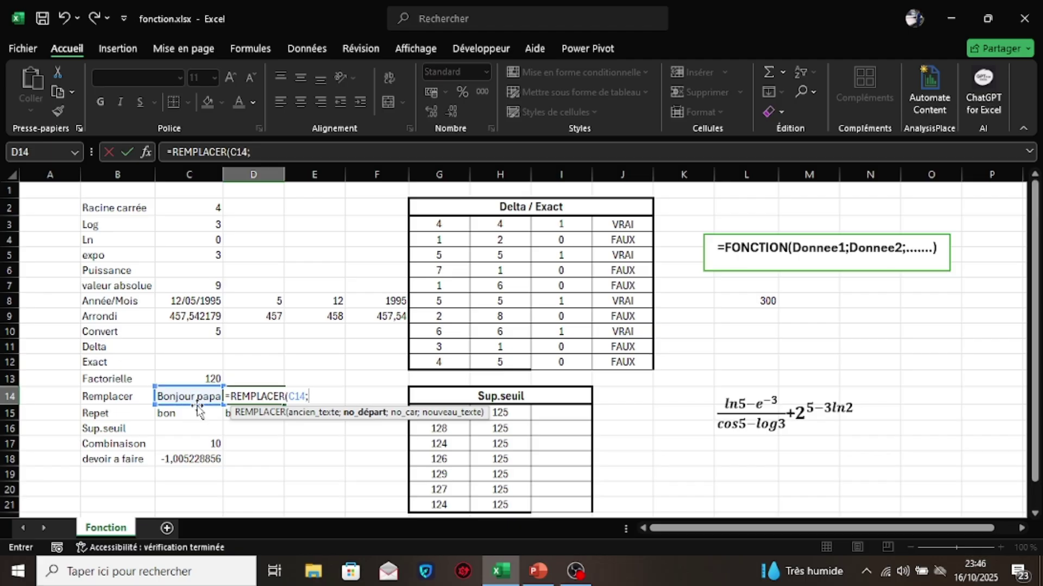
text(9)
text(;)
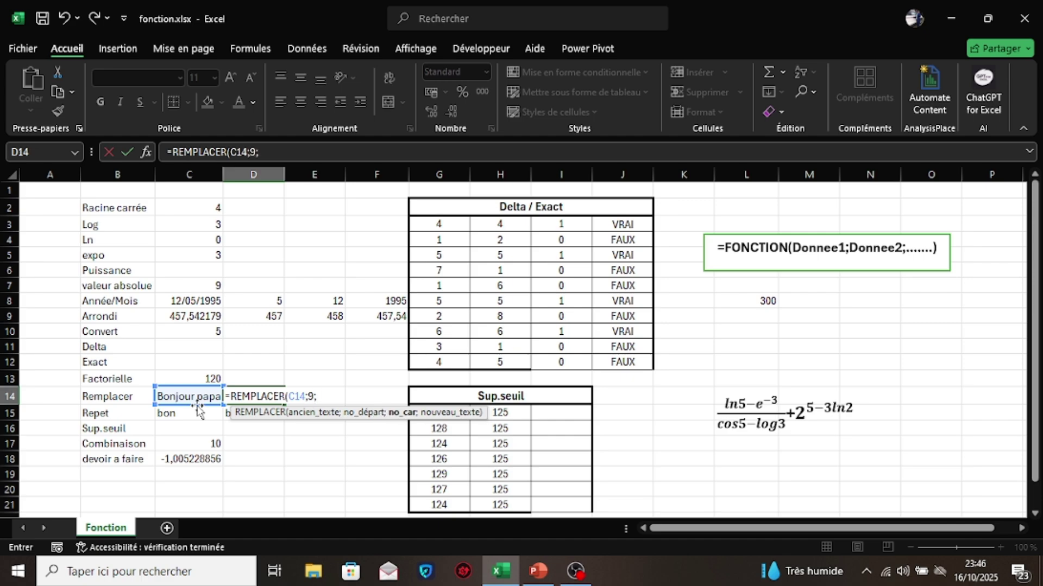
Complete the REMPLACER formula in D14 so that 4 characters are replaced with the text "maman"
text(4;)
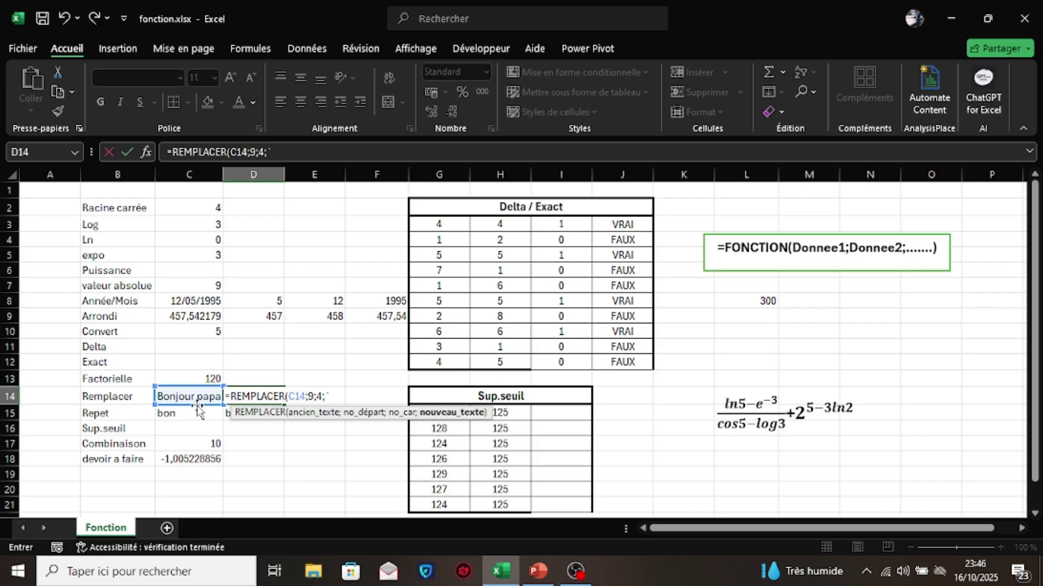
text(;)
key(BackSpace)
text("maman")
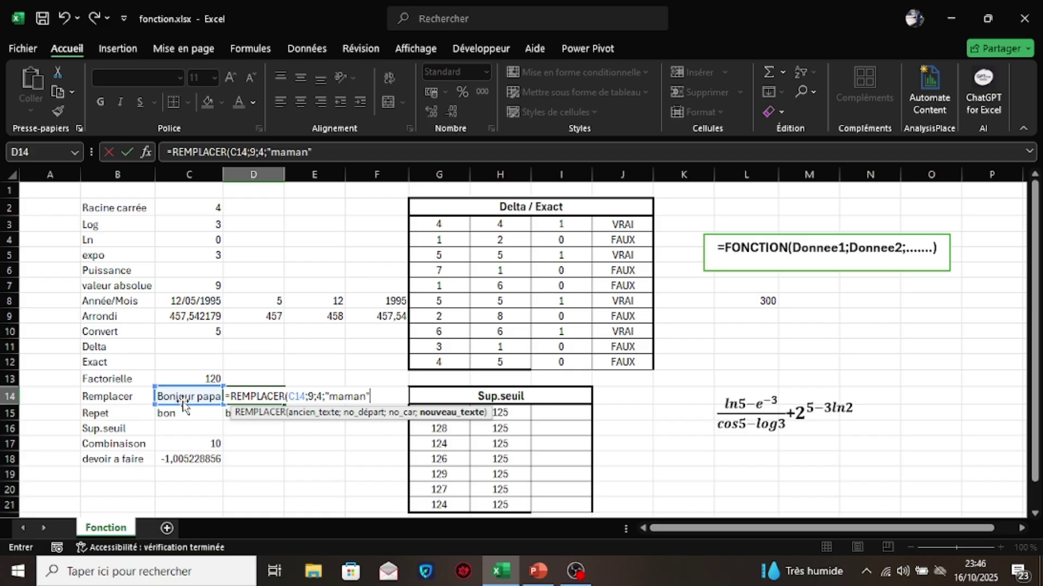
click(329, 395)
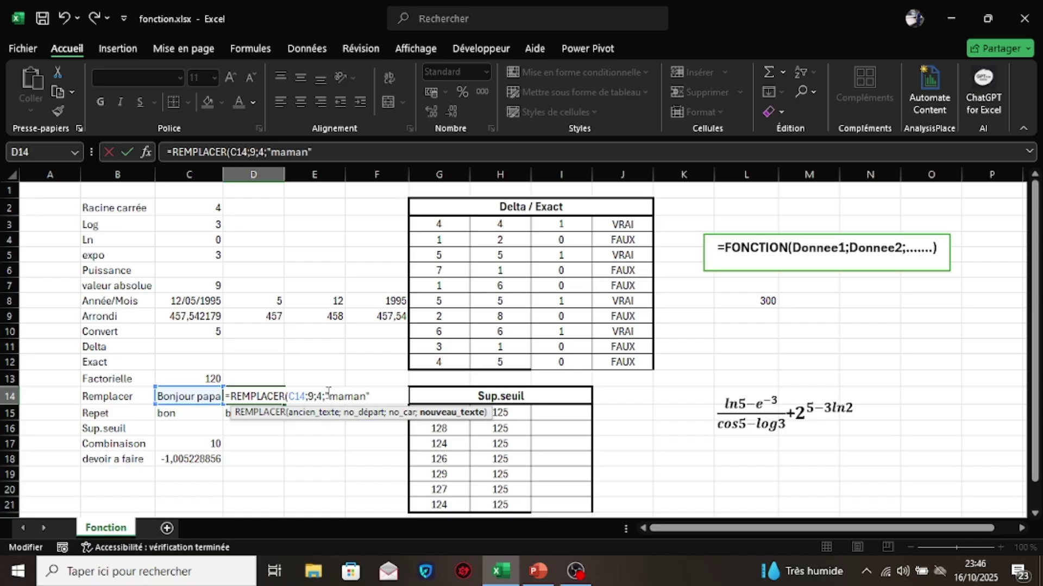
click(325, 395)
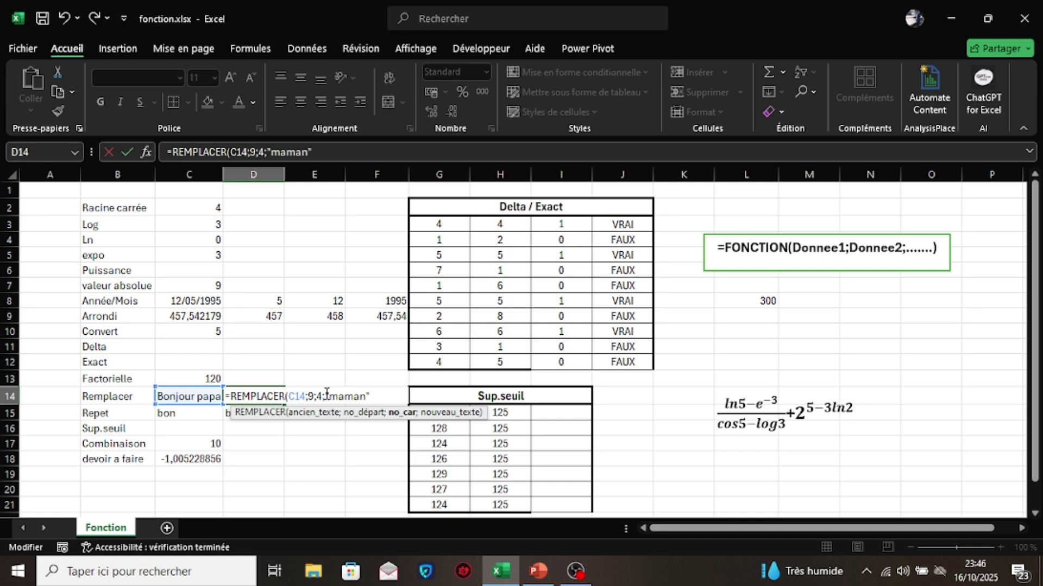
key(Return)
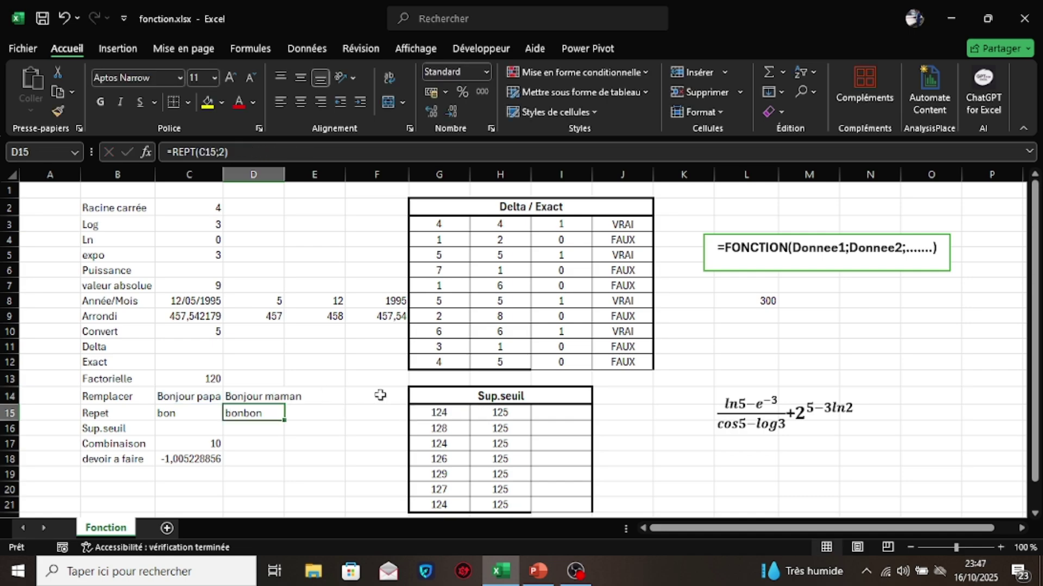
click(269, 396)
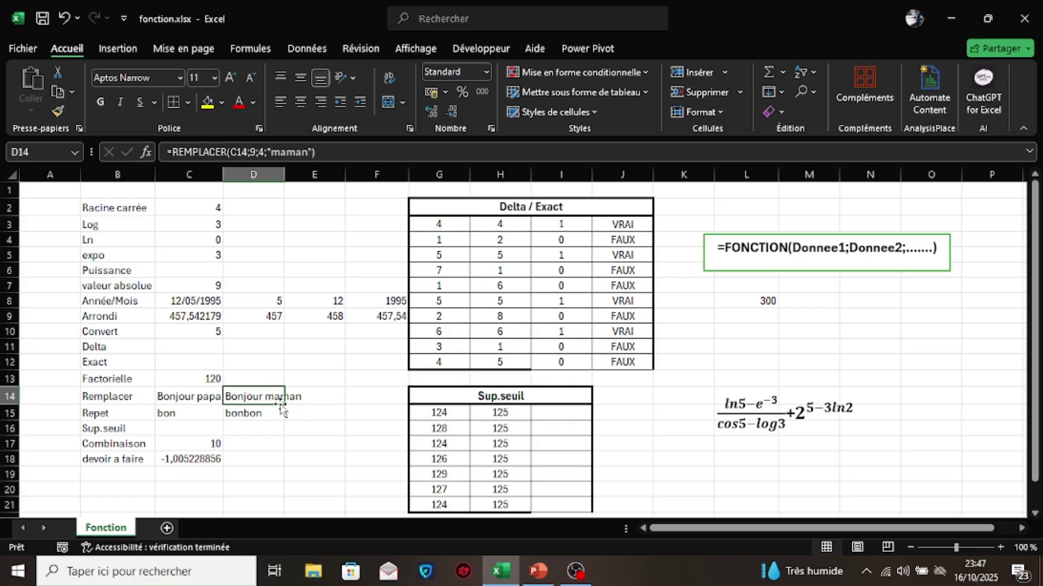
click(315, 440)
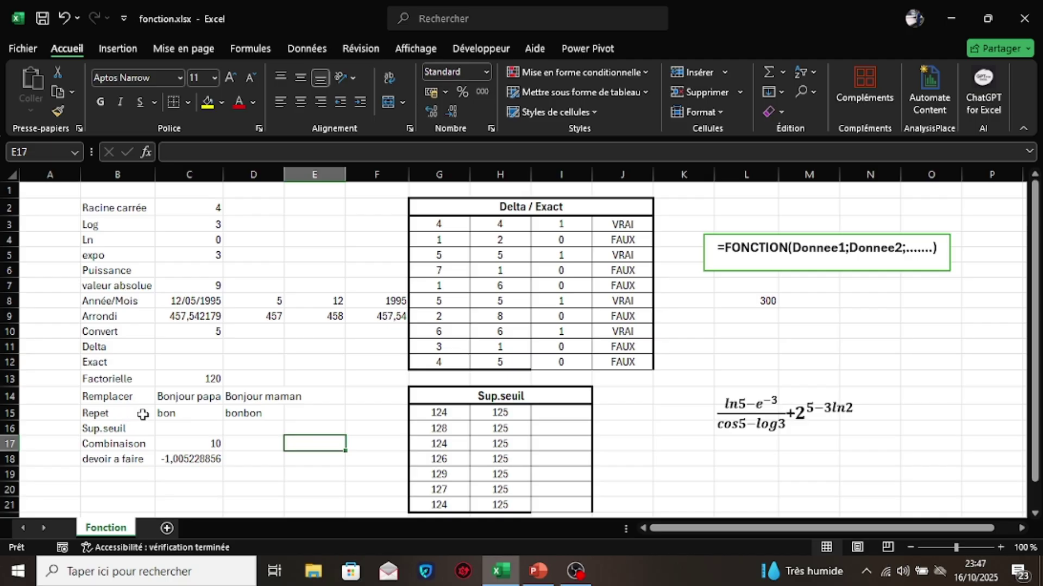
Replace the content of cell D15 beside Repet with a REPT formula that repeats the text of C15 2 times
click(235, 414)
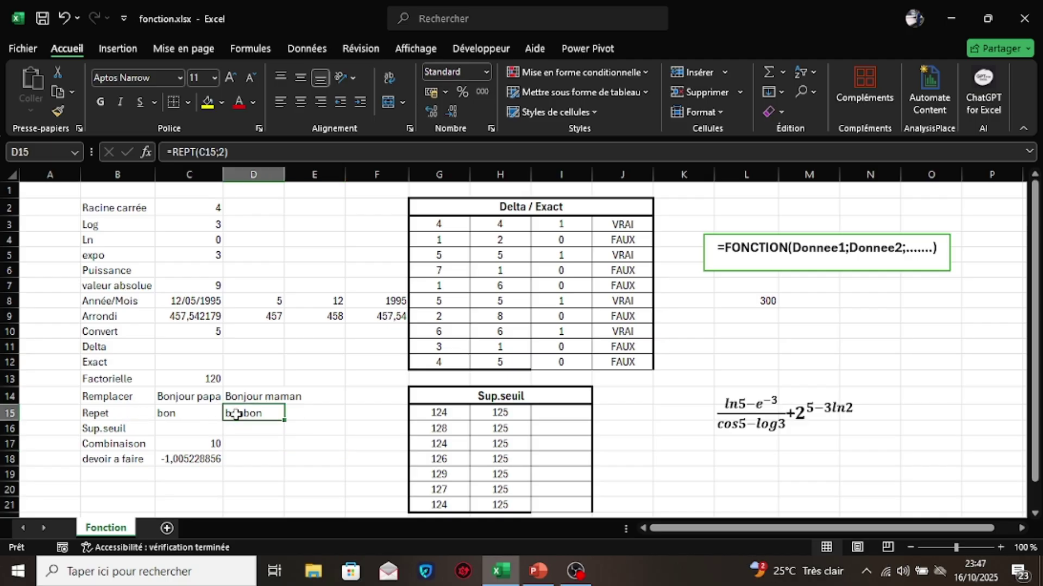
key(BackSpace)
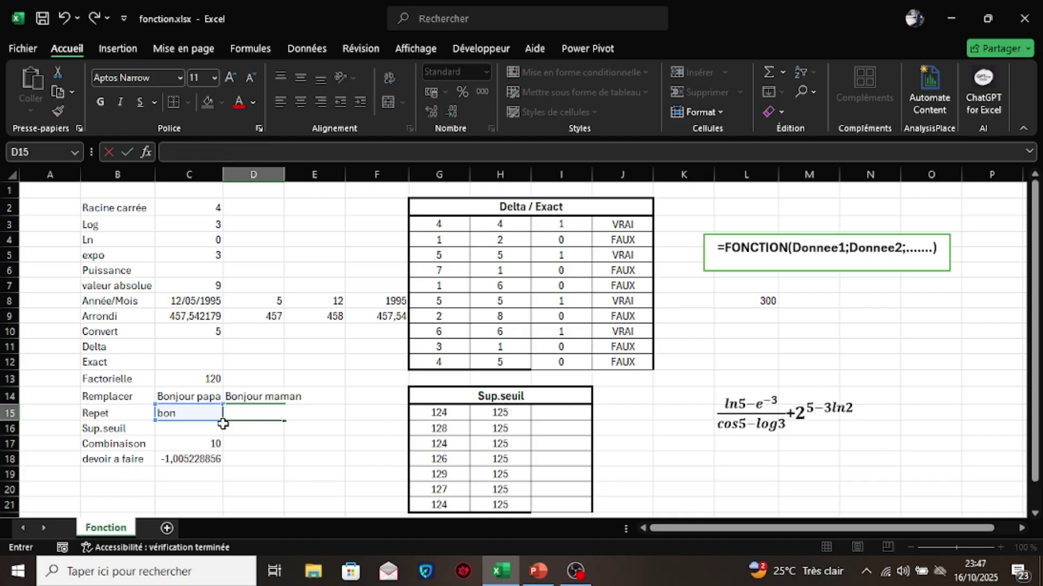
text(=rep)
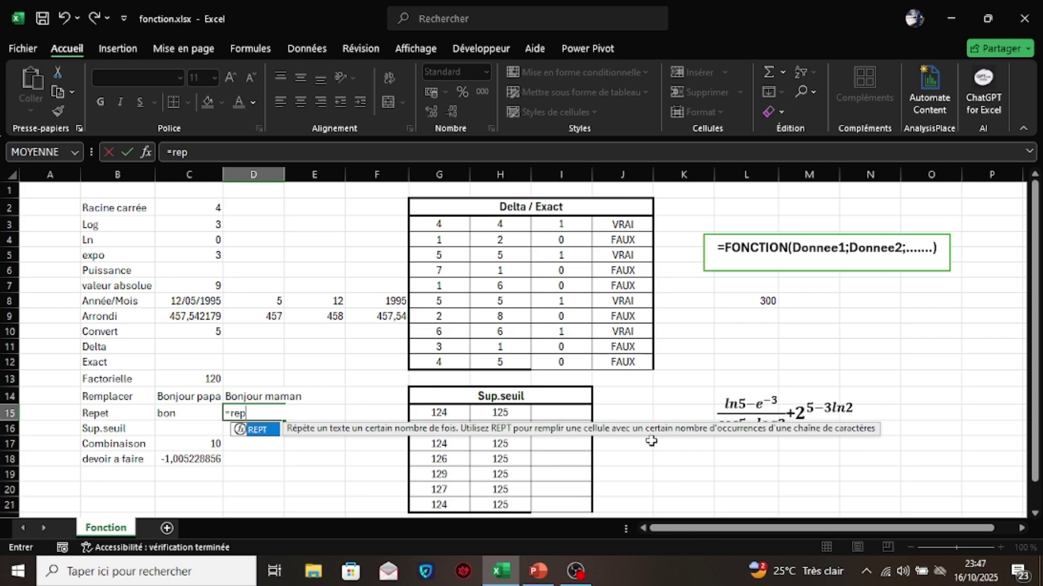
double_click(262, 434)
click(167, 415)
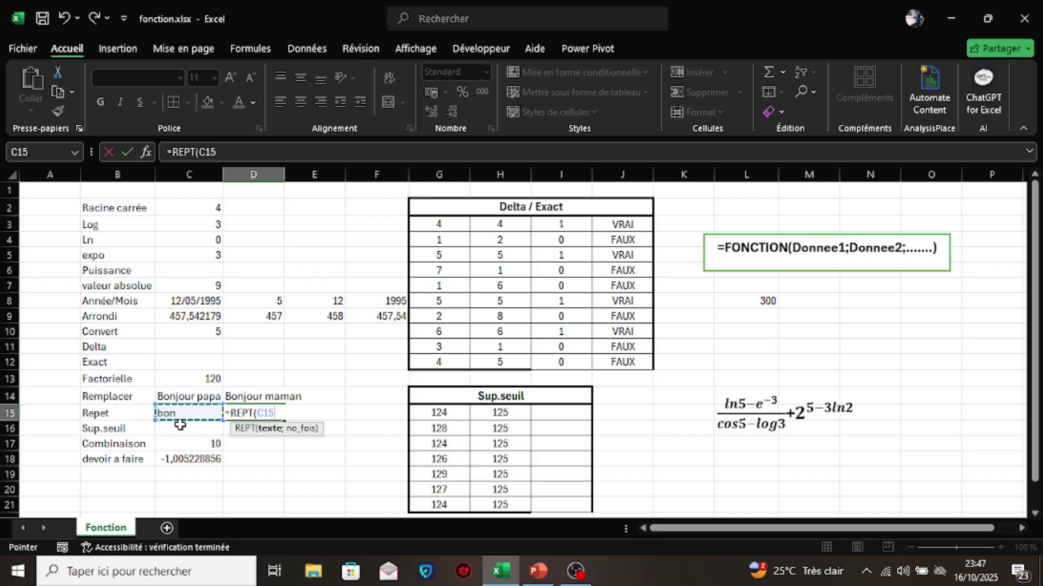
text(;2)
key(Return)
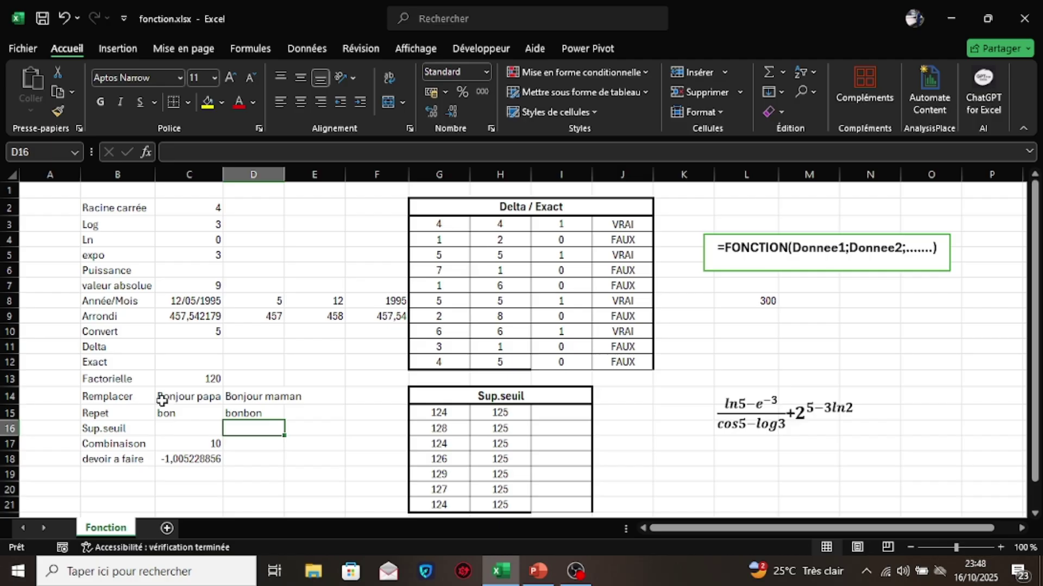
Replace the formula in cell C10 beside Convert with =CONVERT(5;"mn";"sec") to convert 5 minutes to seconds
click(194, 332)
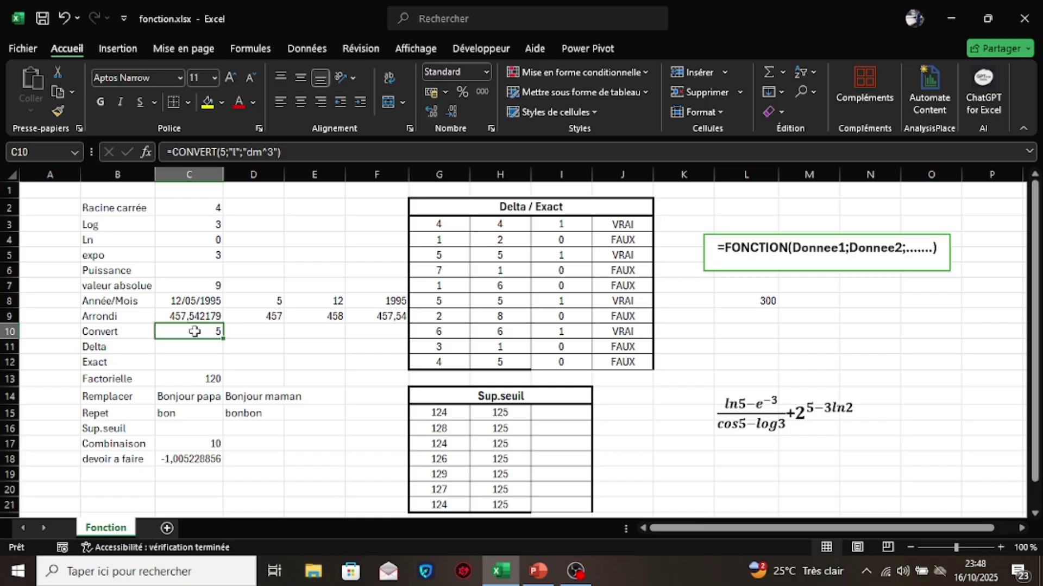
key(BackSpace)
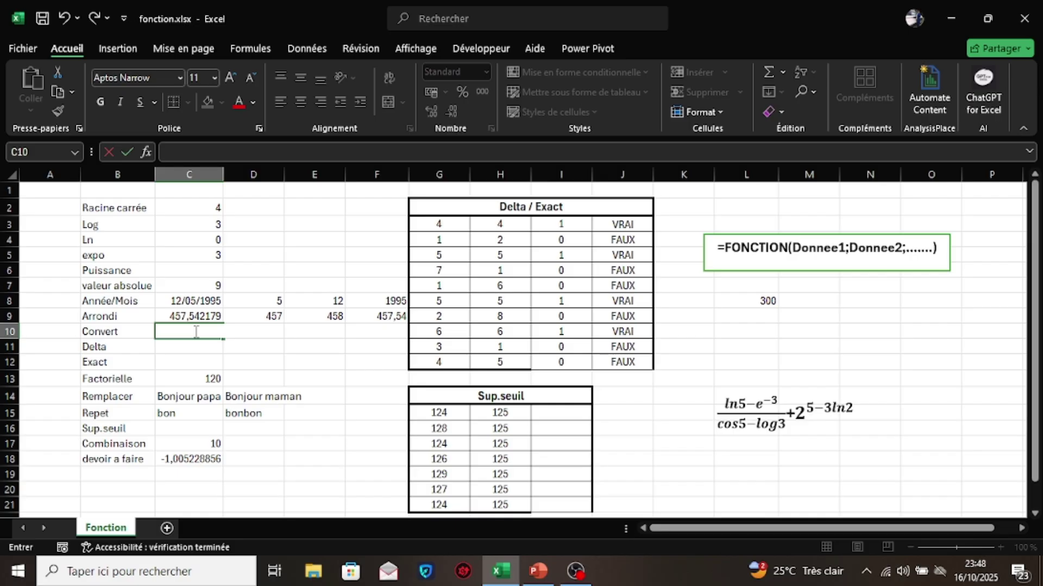
text(=con)
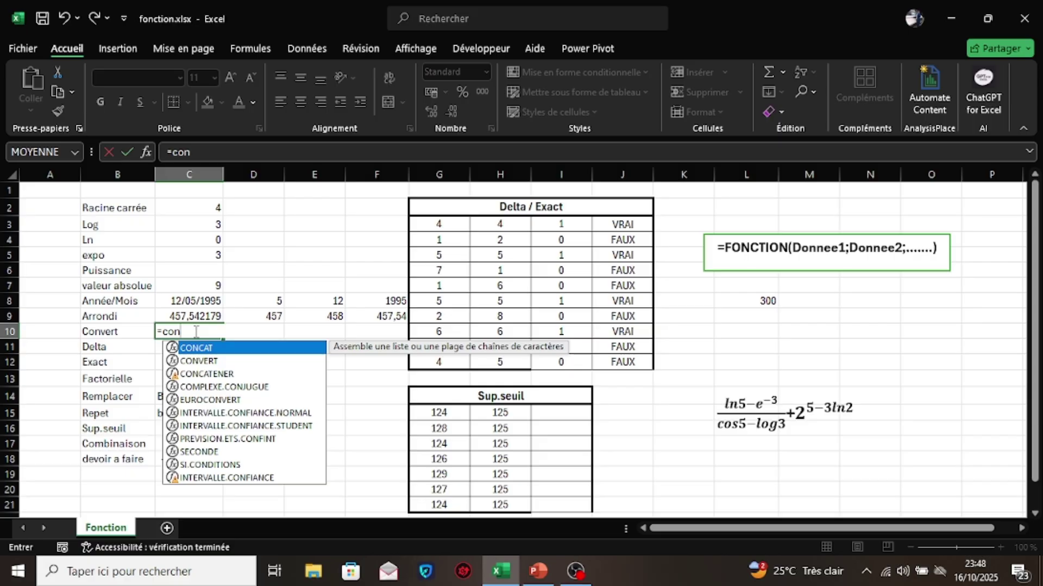
click(203, 362)
double_click(203, 362)
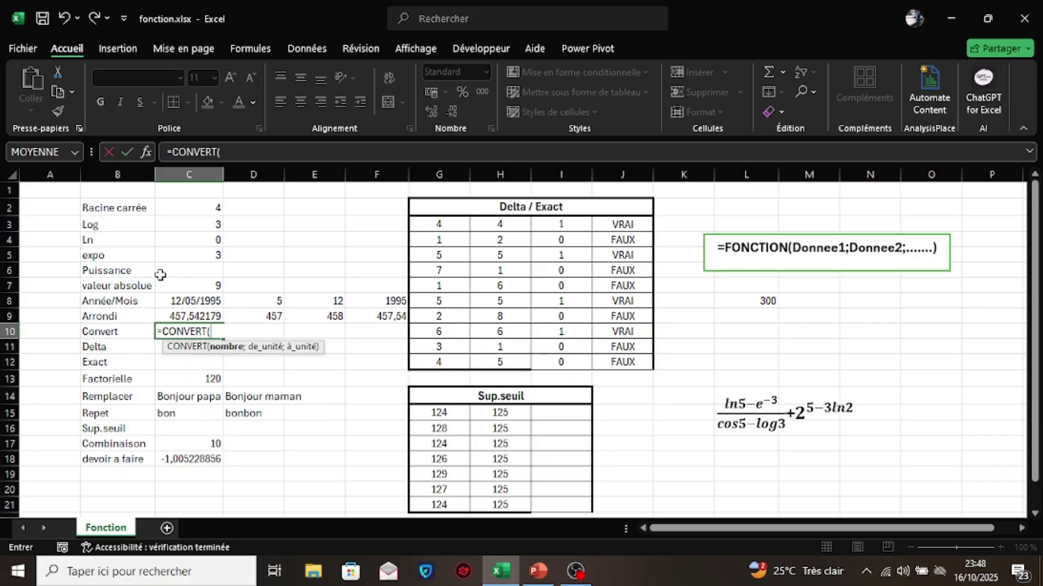
text(5;)
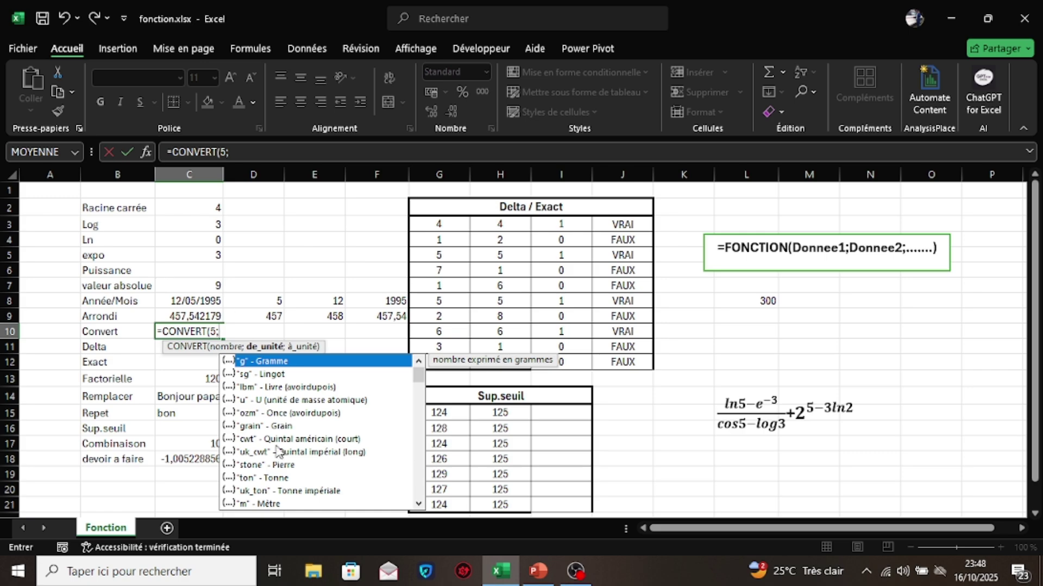
drag(421, 379, 436, 410)
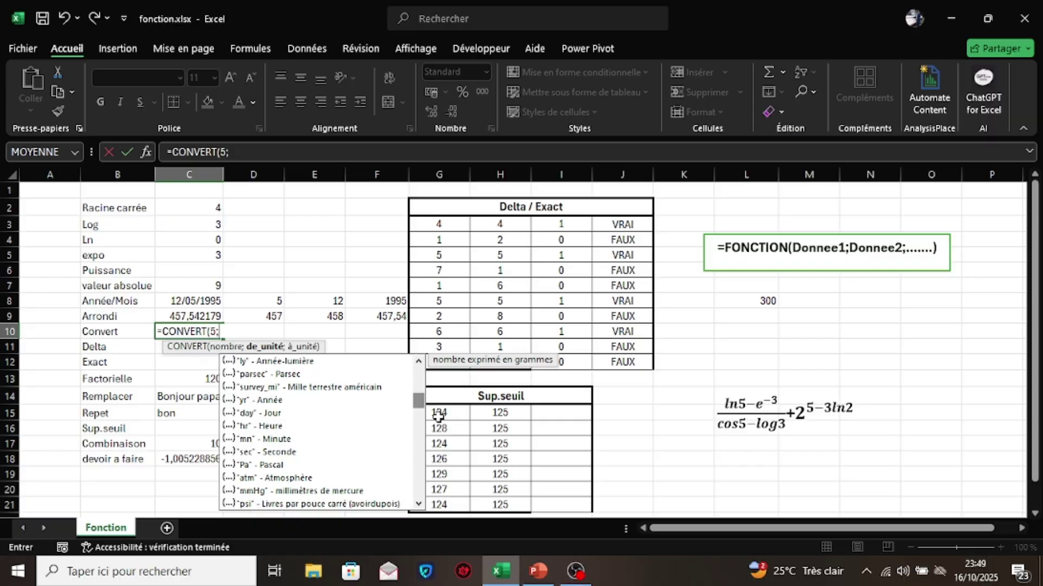
double_click(254, 438)
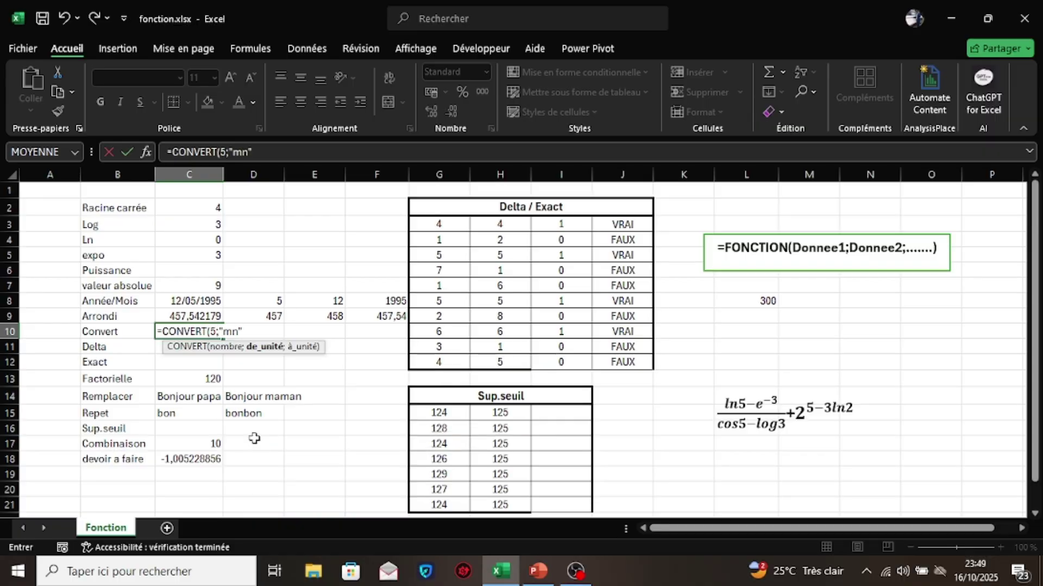
text(;)
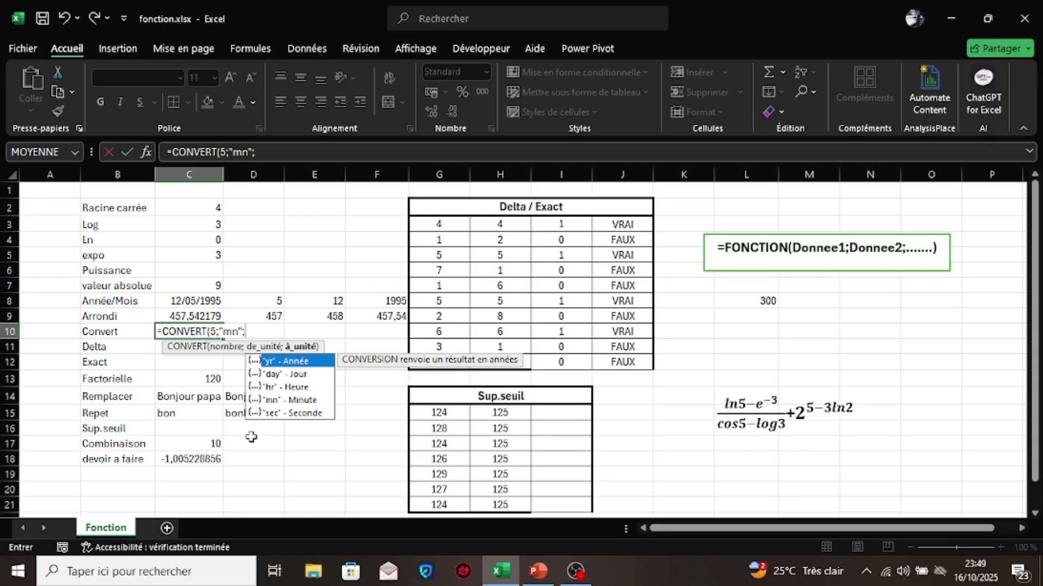
double_click(294, 412)
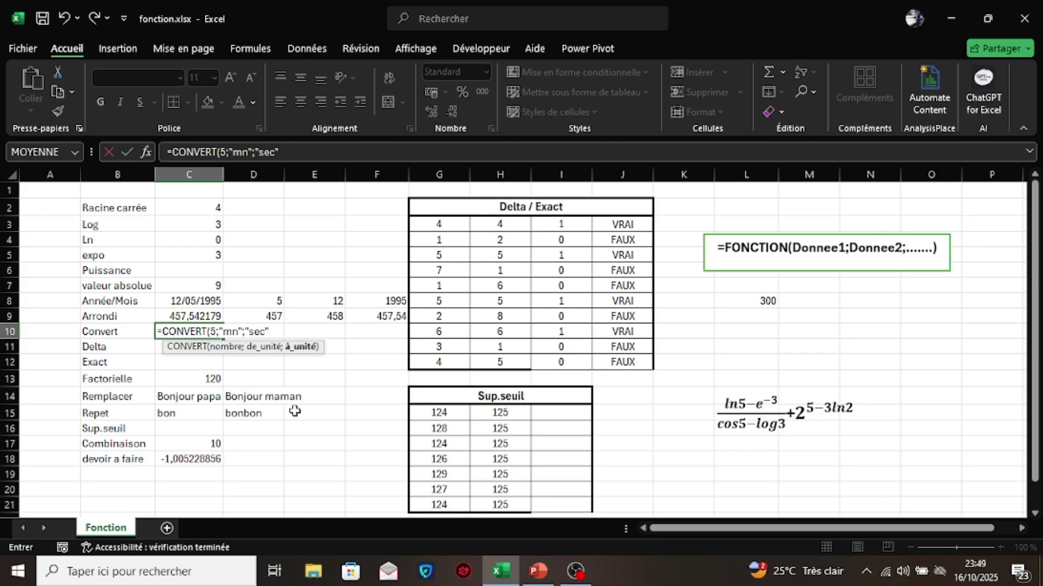
key(Return)
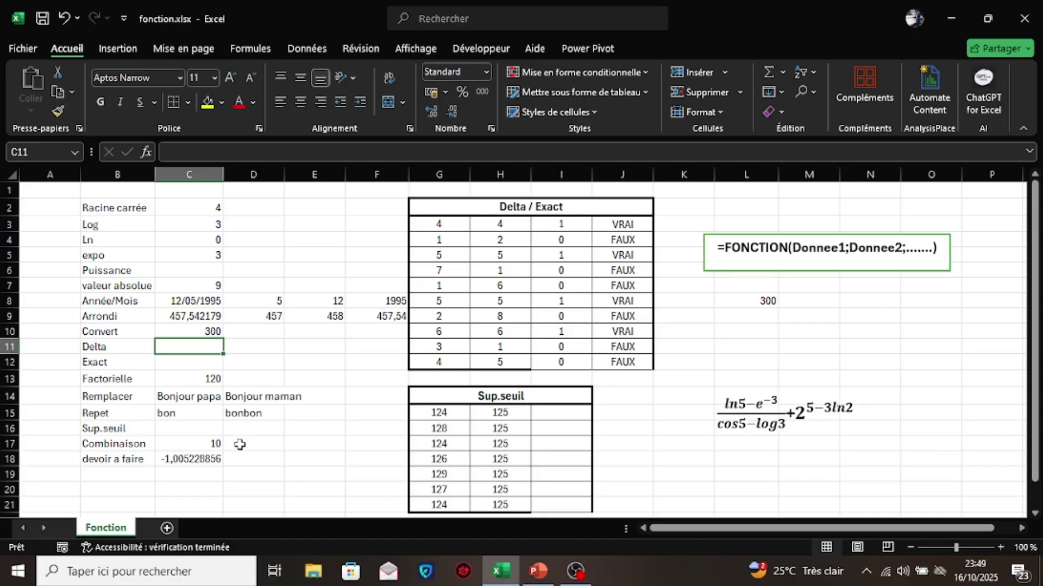
click(208, 331)
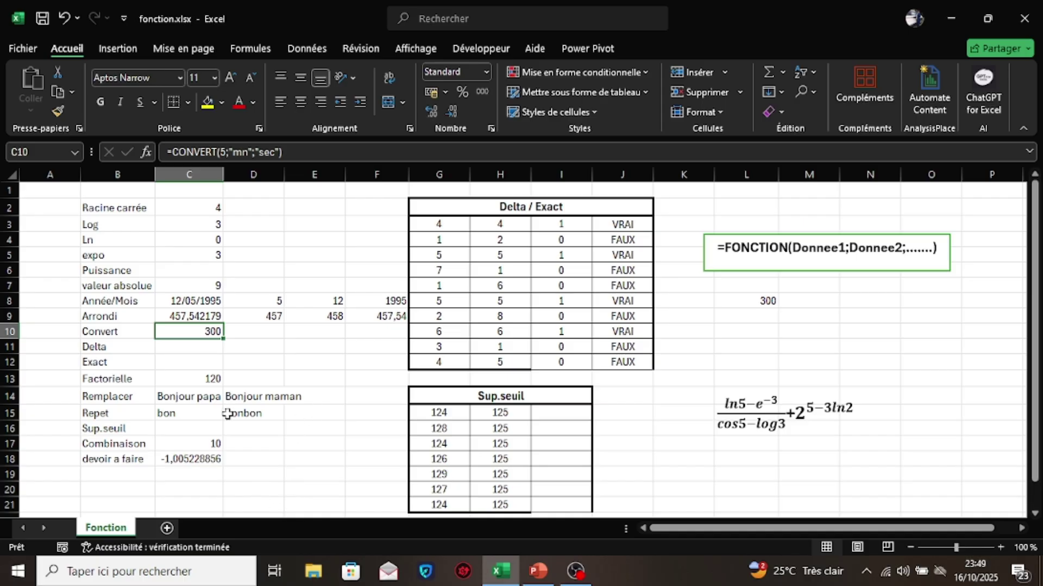
Enter the formula =SUP.SEUIL(G15;H15) in cell I15 of the Sup.seuil table to test the number against its threshold
click(186, 429)
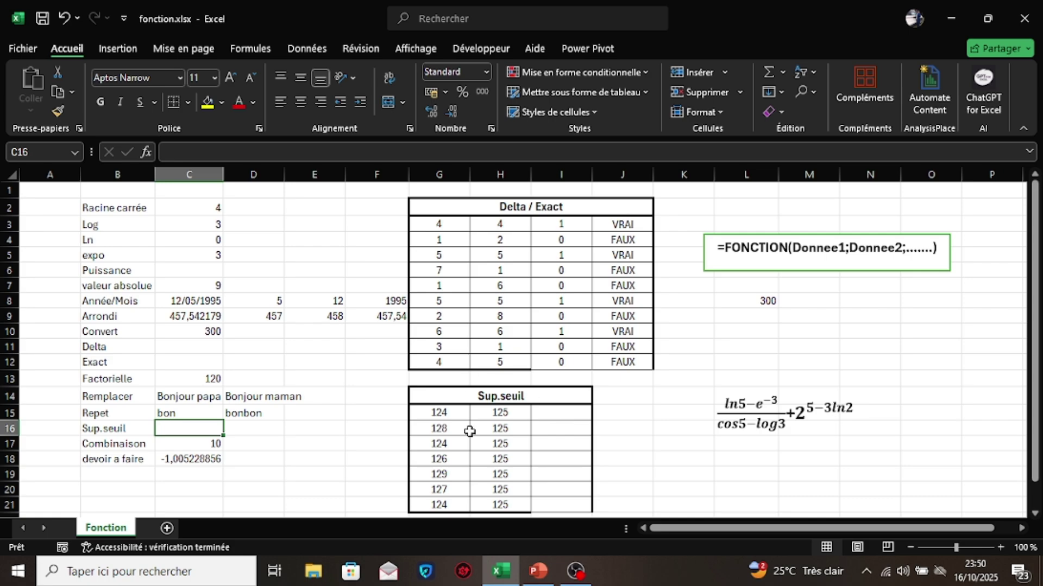
click(560, 411)
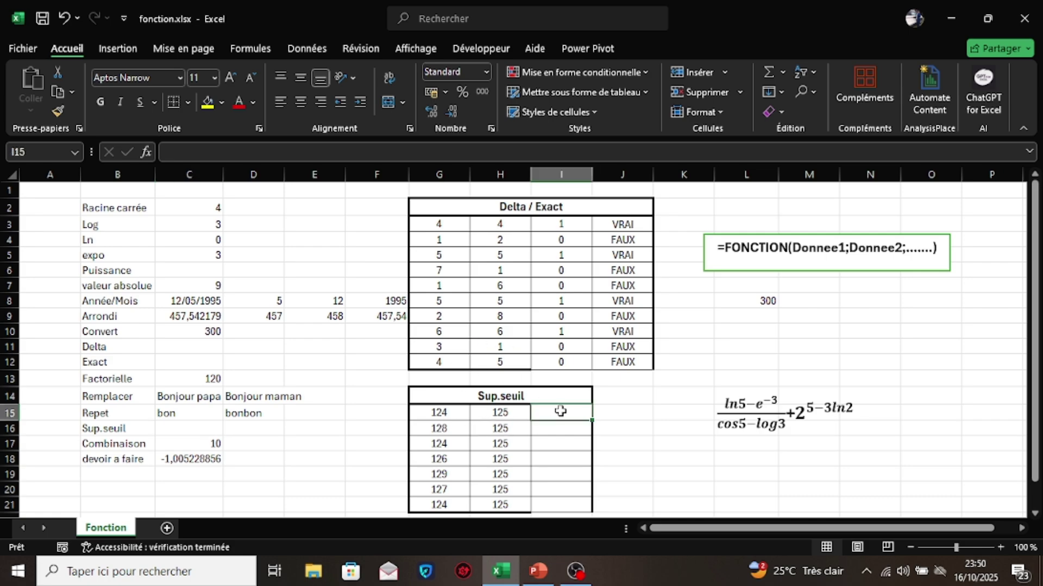
text(=)
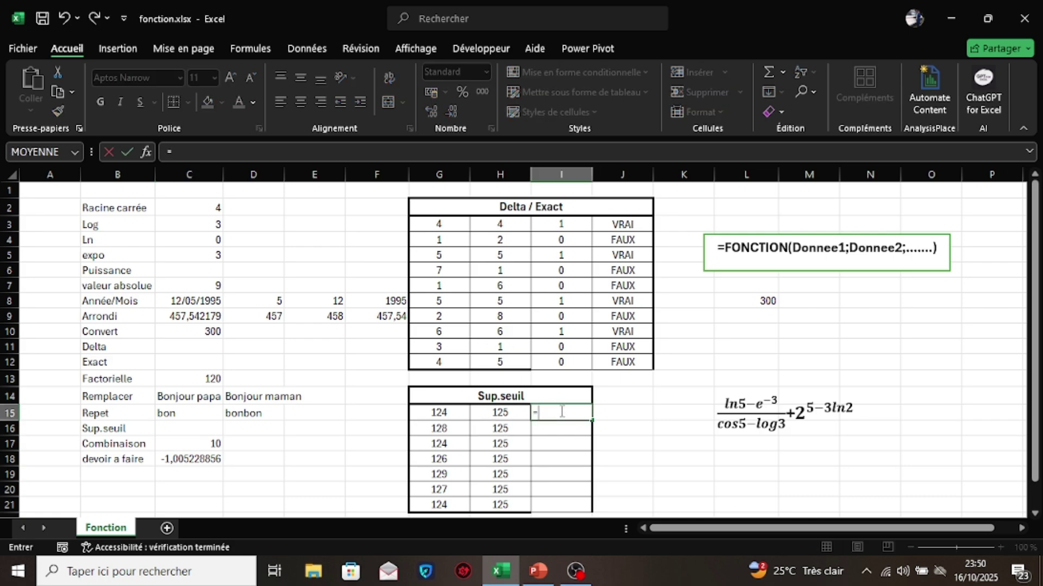
text(su)
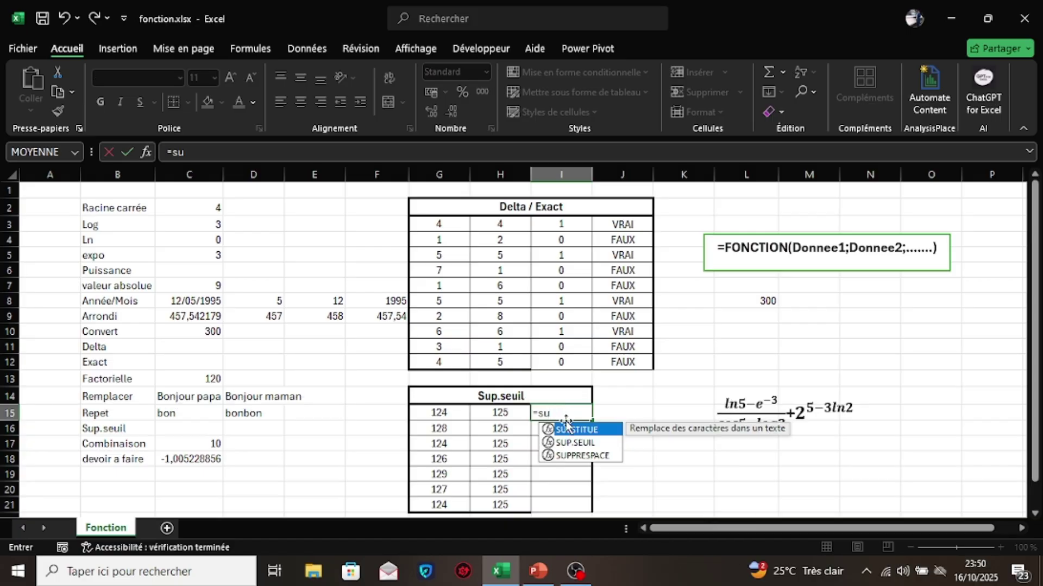
double_click(573, 442)
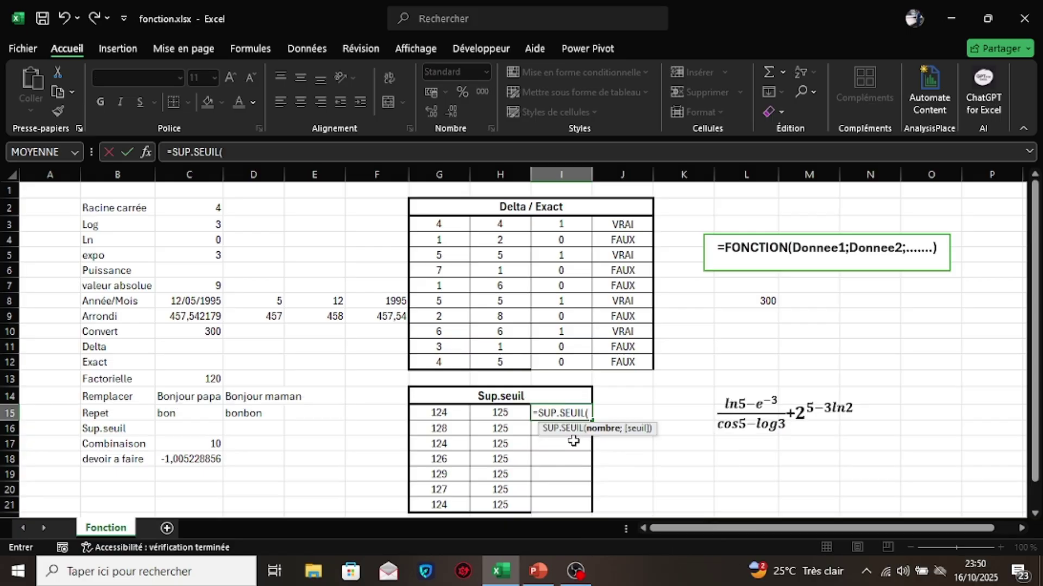
click(433, 415)
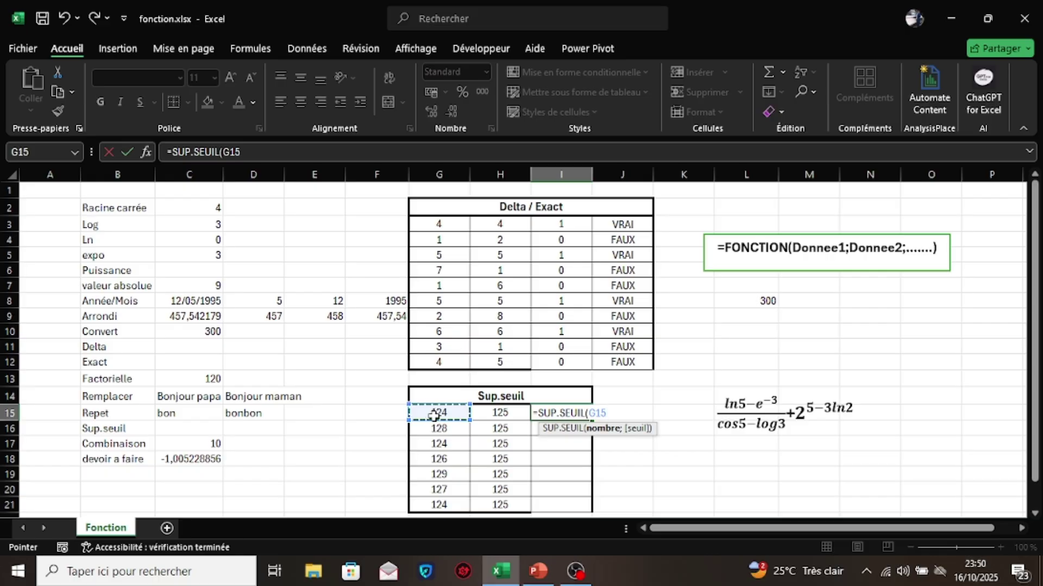
text(;)
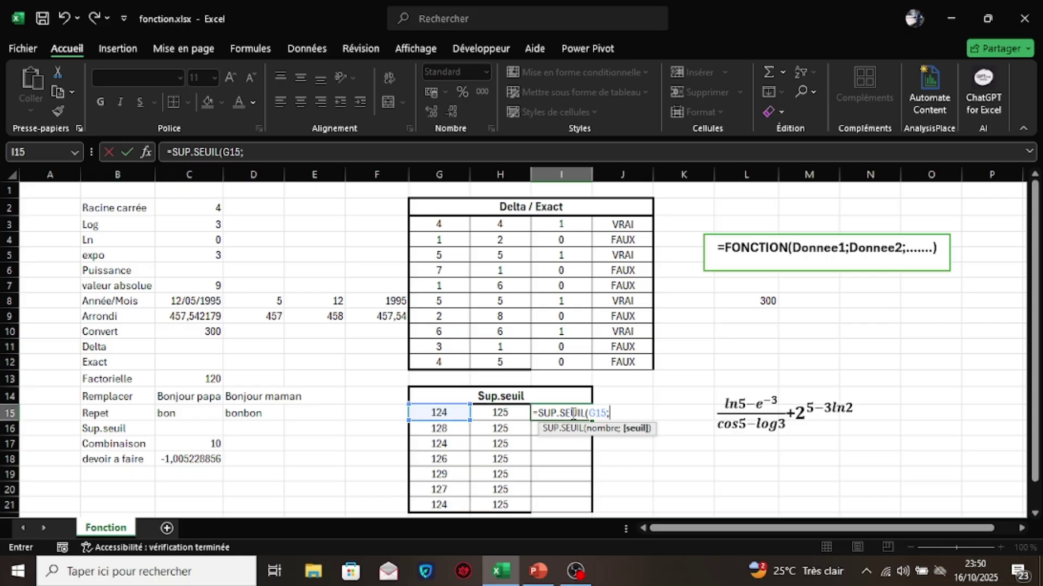
click(503, 411)
key(Return)
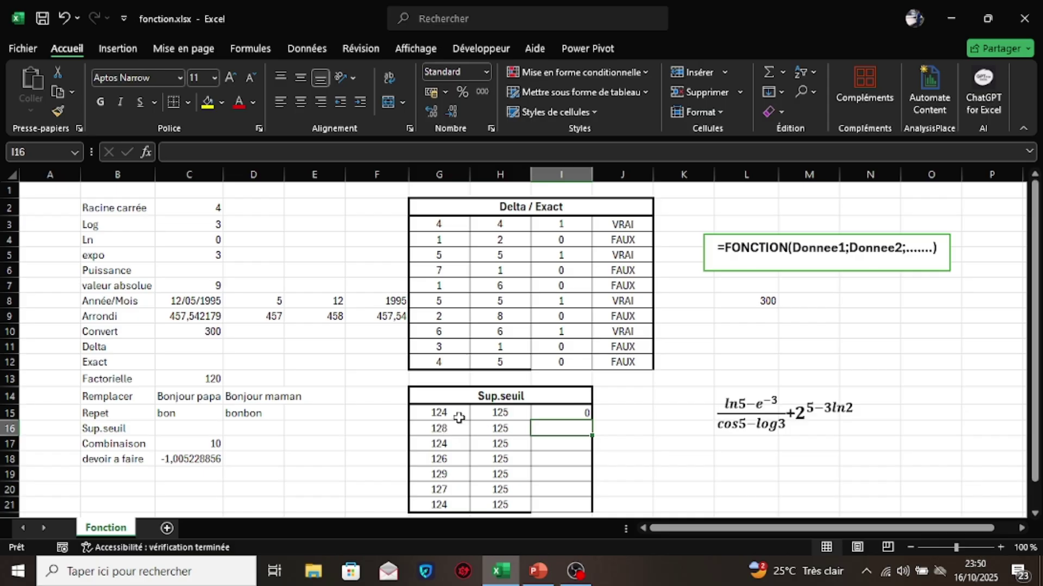
Fill the SUP.SEUIL formula from I15 down to I21 and check the formulas in I19 and I18
click(576, 414)
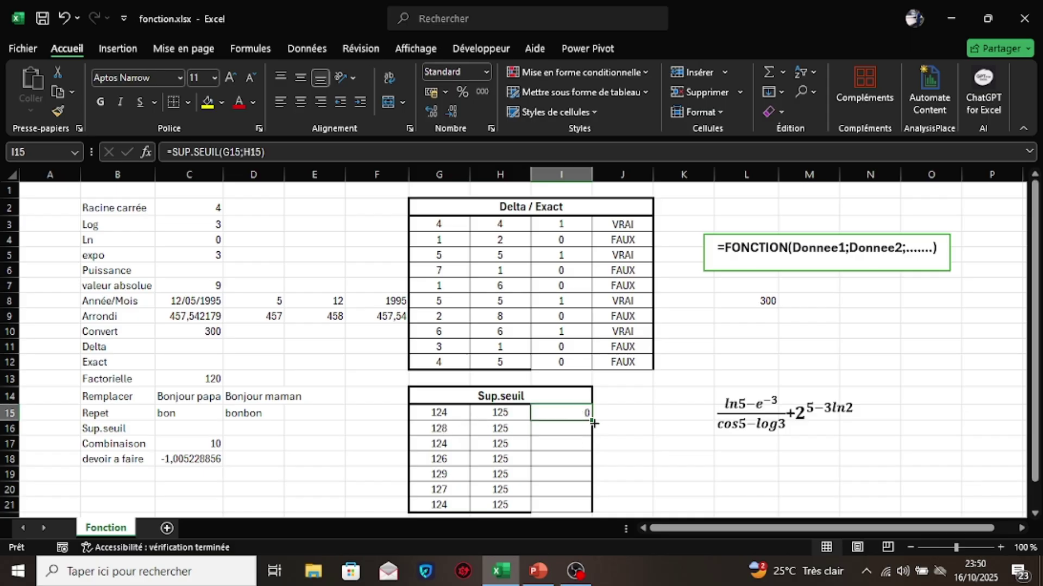
drag(591, 422, 591, 510)
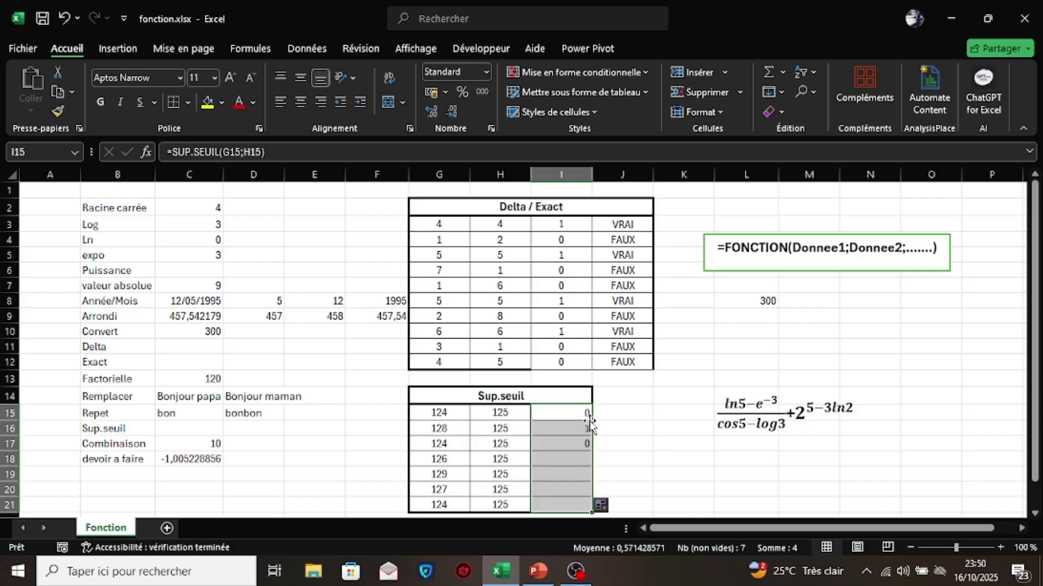
click(562, 476)
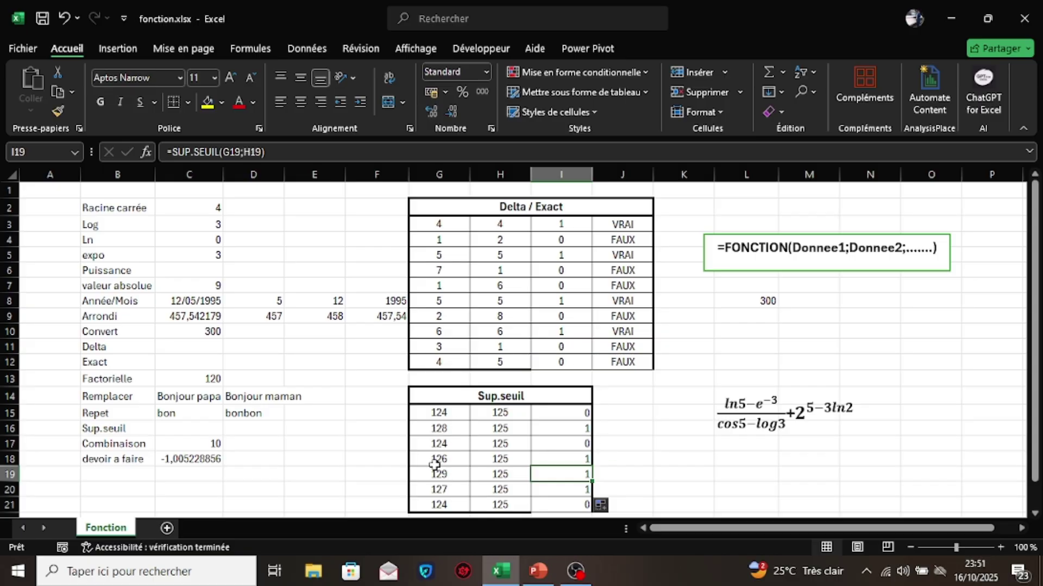
click(584, 460)
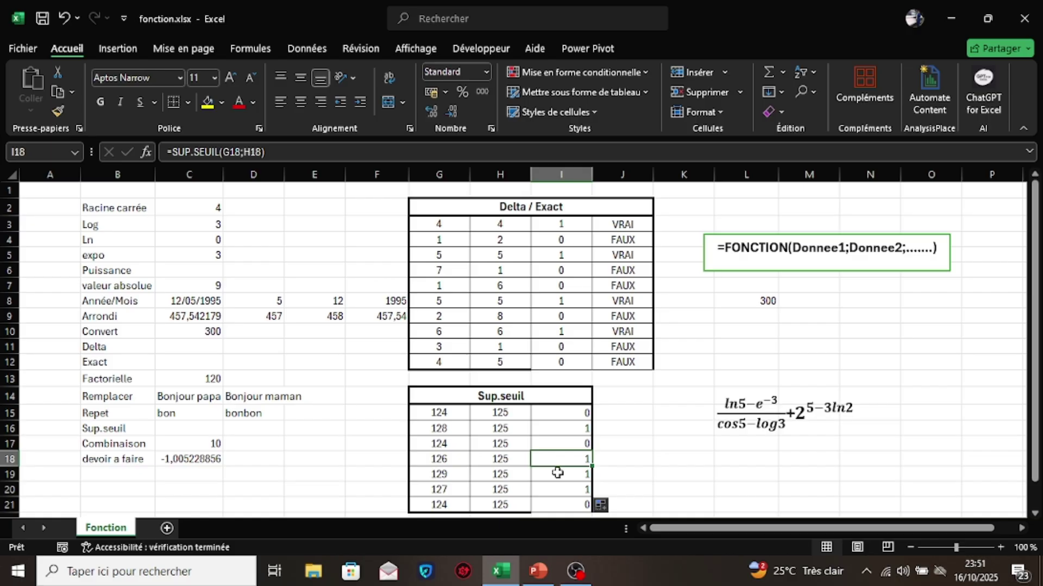
Re-enter the formula in cell C17 beside Combinaison as a COMBIN of 5 elements with 3 chosen
click(195, 449)
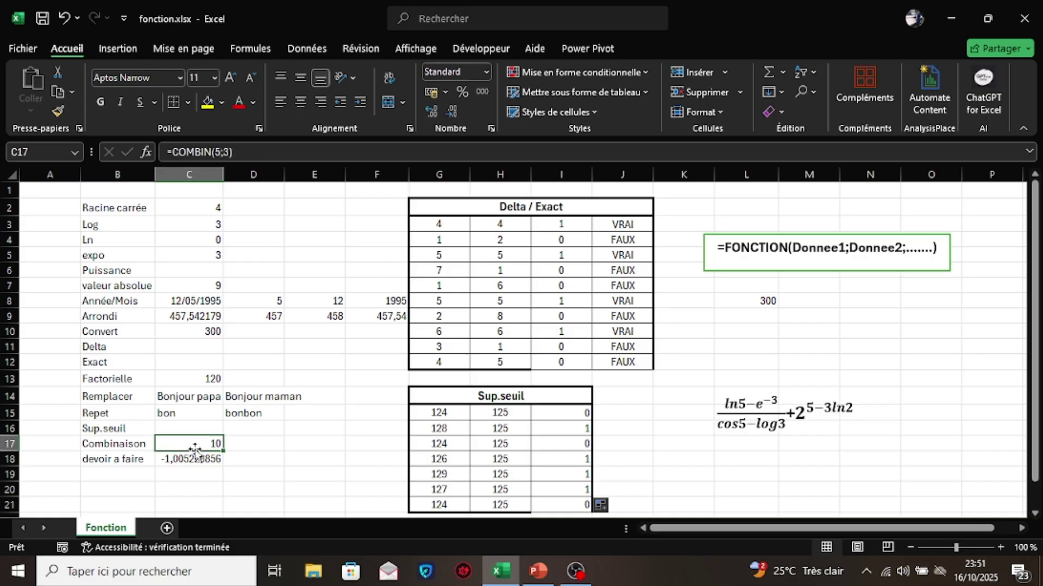
key(BackSpace)
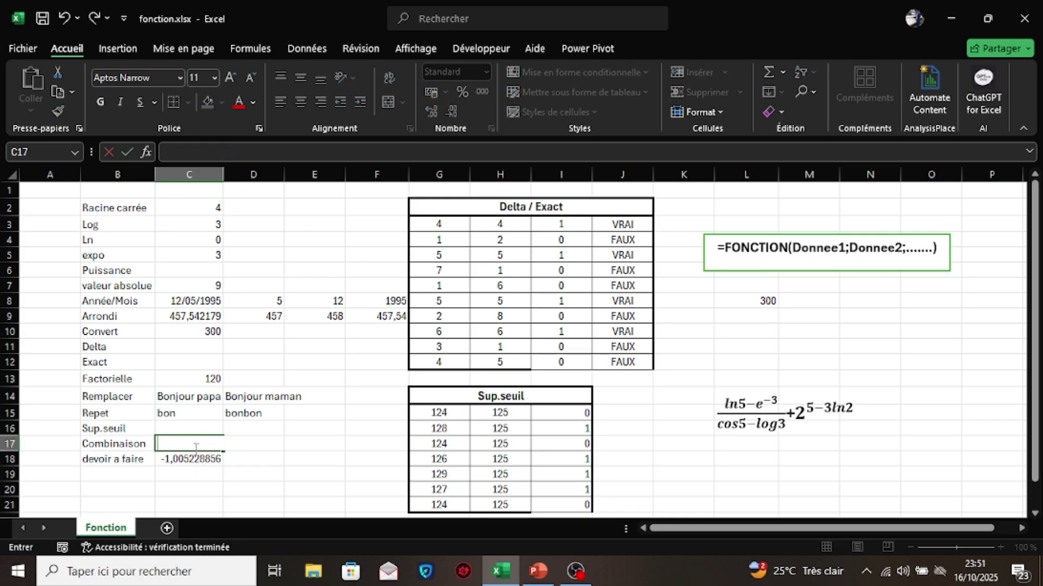
text(=co)
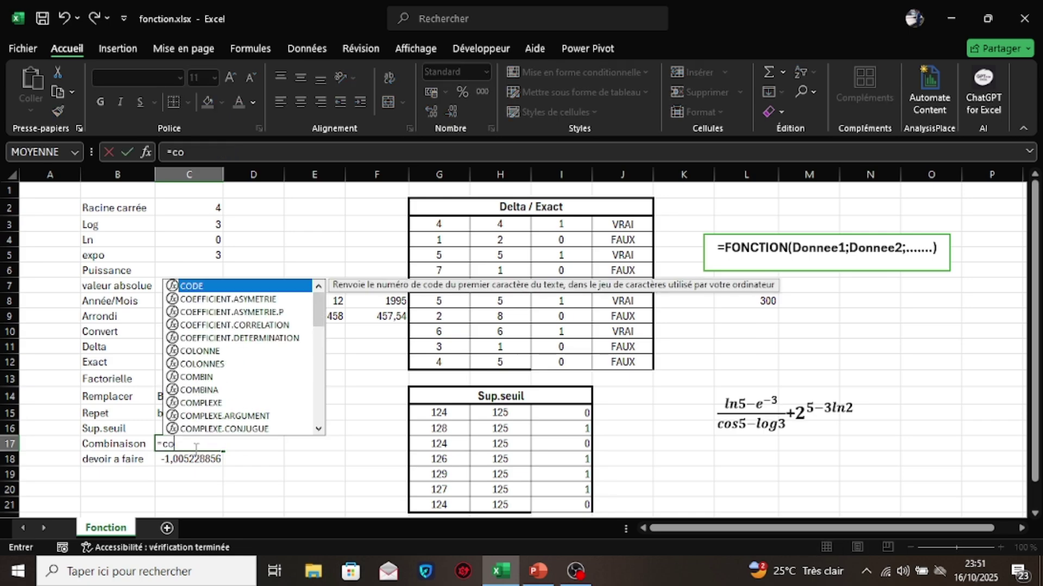
text(m)
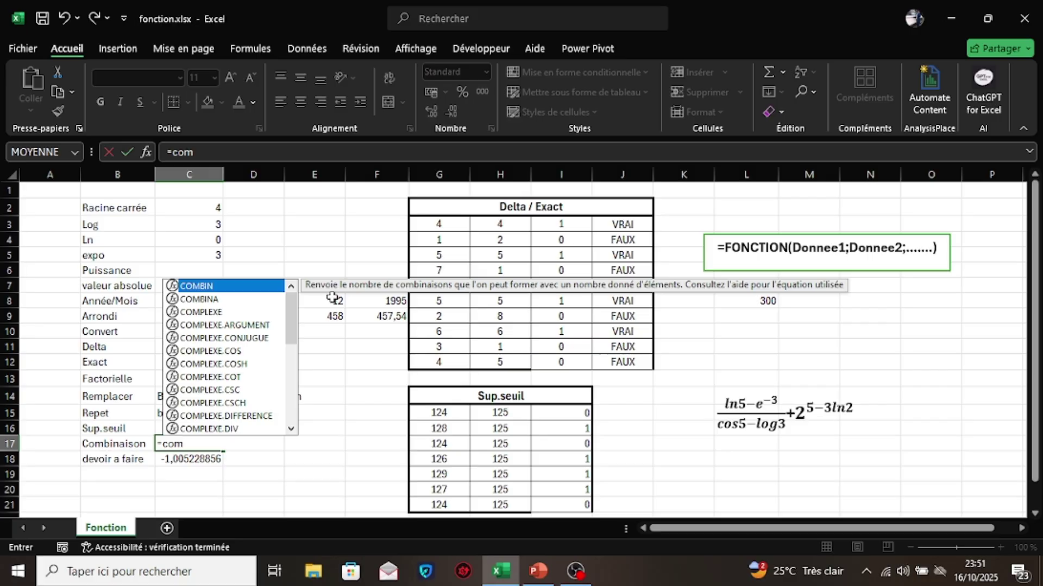
double_click(267, 288)
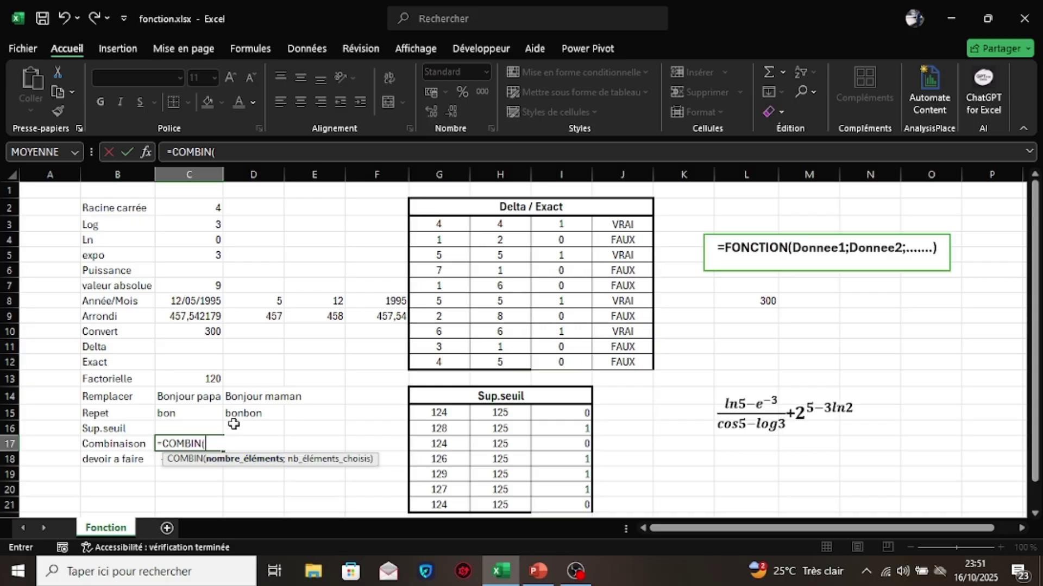
text(5;)
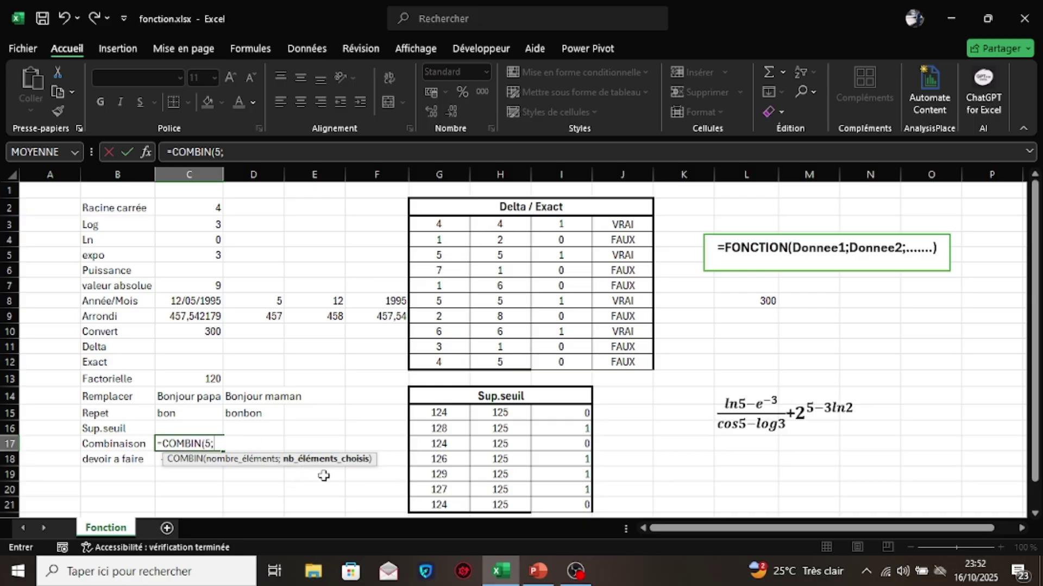
text(3)
key(Return)
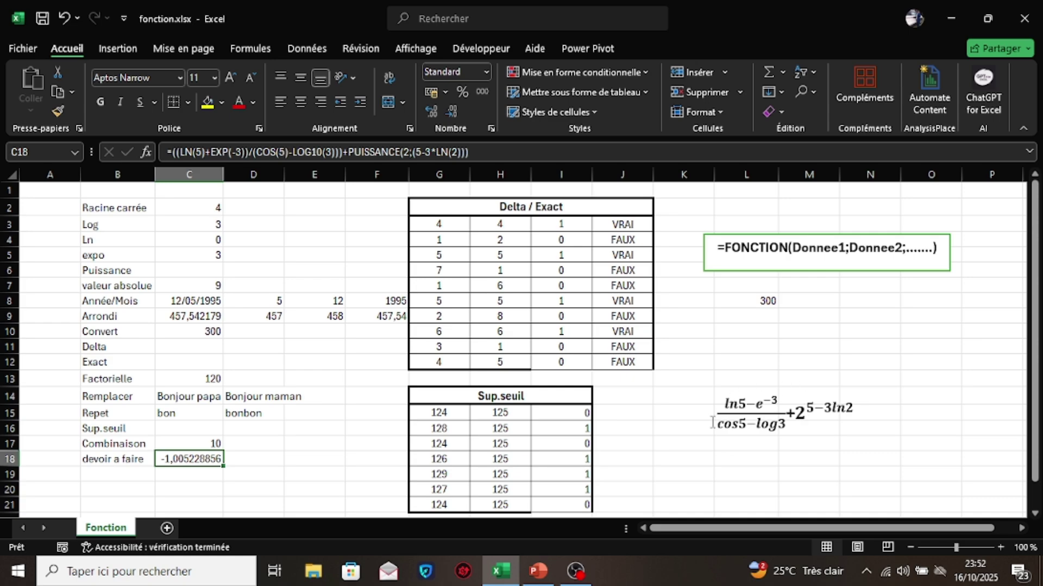
click(737, 423)
click(768, 365)
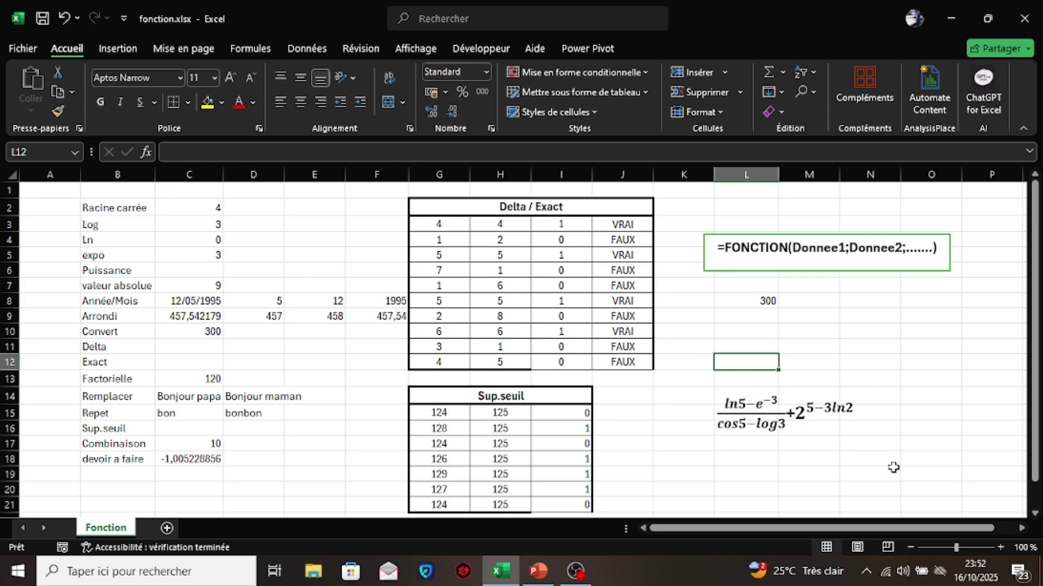